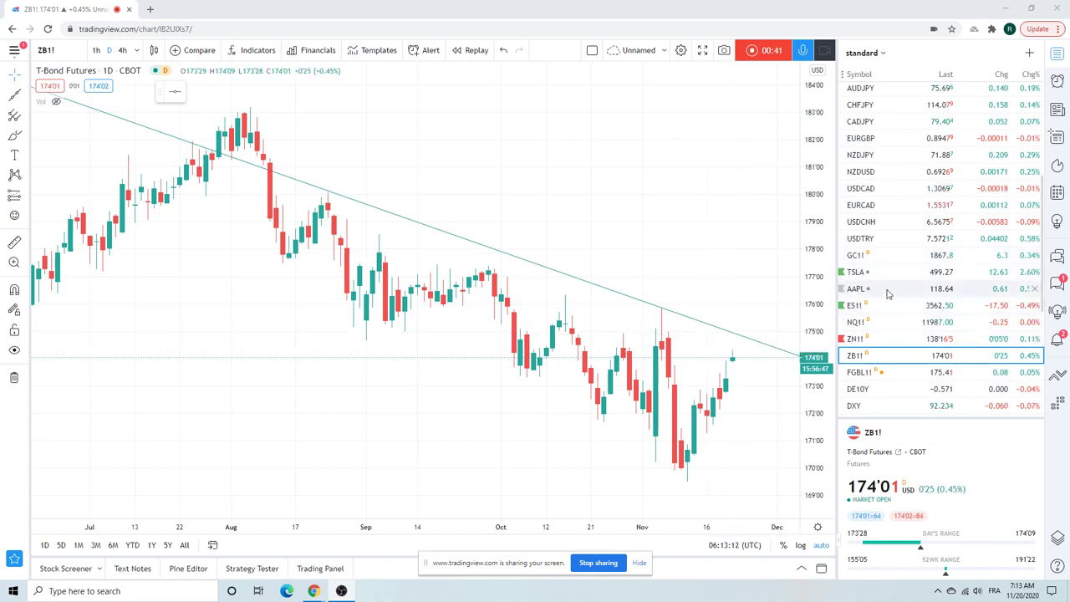
# Load Gold Futures (GC1!), view it on the 1h interval, then return to daily
pyautogui.click(865, 259)
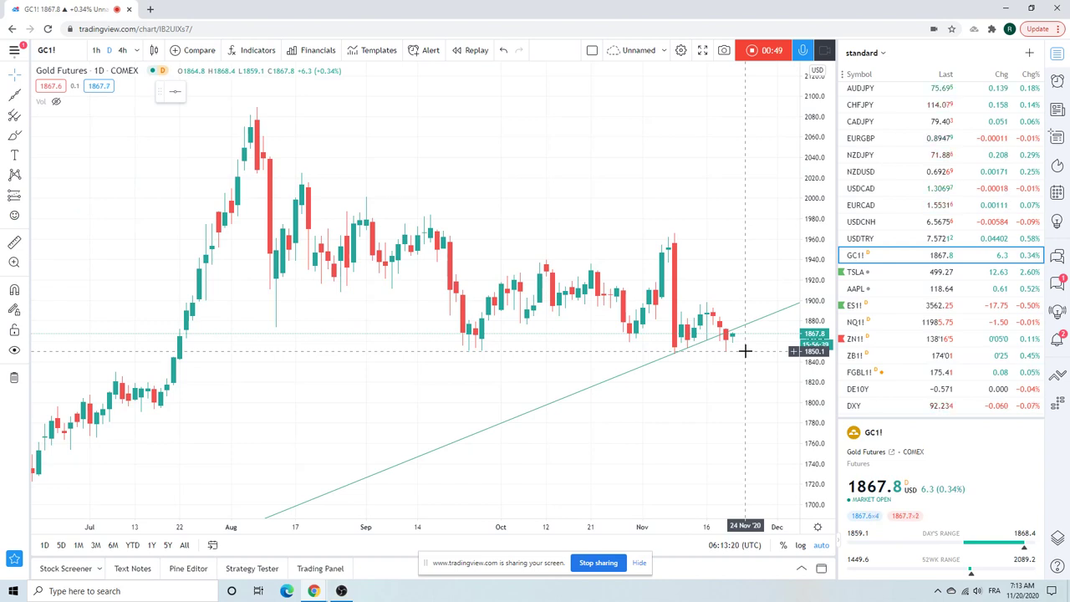
pyautogui.click(96, 51)
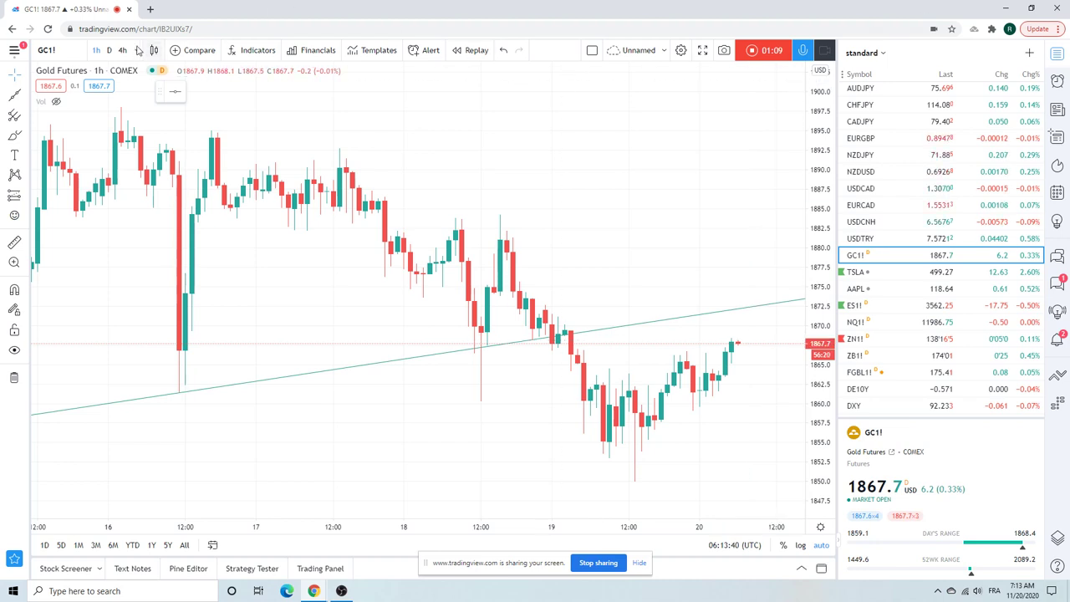
pyautogui.click(109, 52)
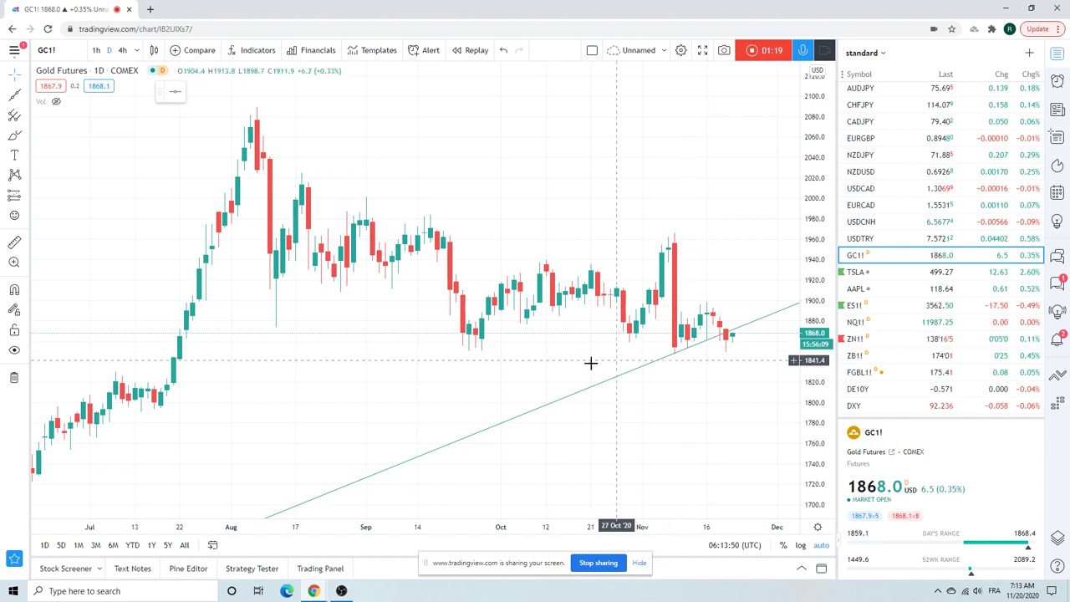
# Hide the rising trendline drawn on the gold chart
pyautogui.click(590, 388)
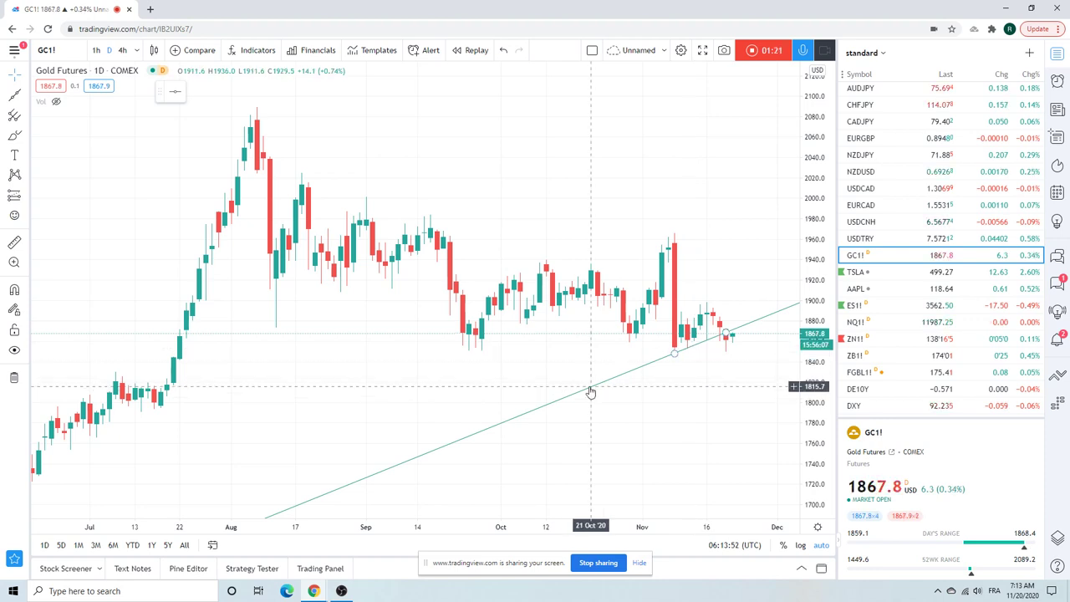
pyautogui.rightClick(590, 389)
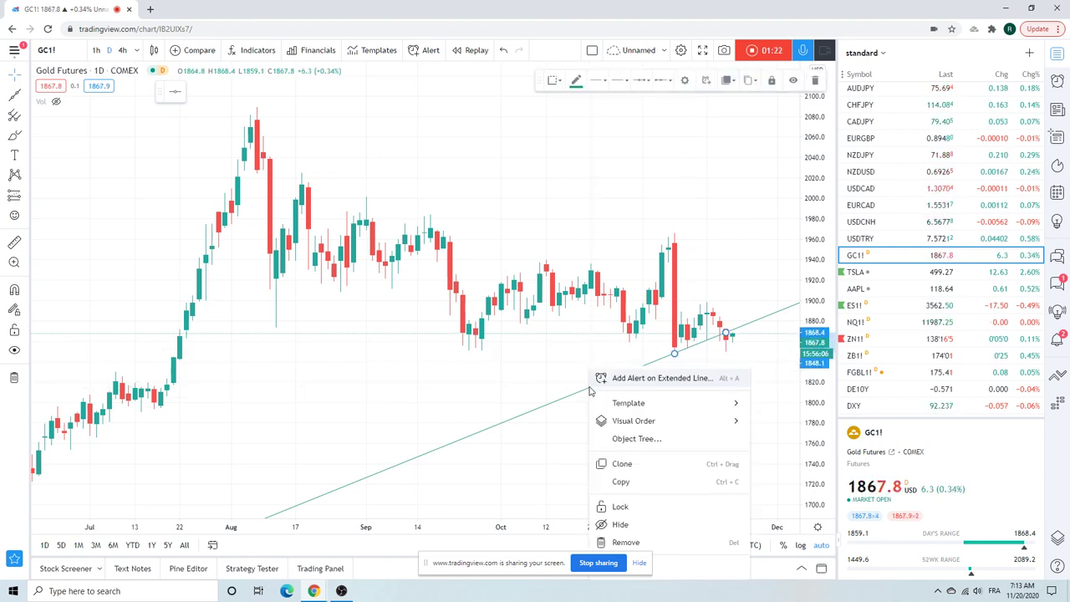
pyautogui.click(652, 523)
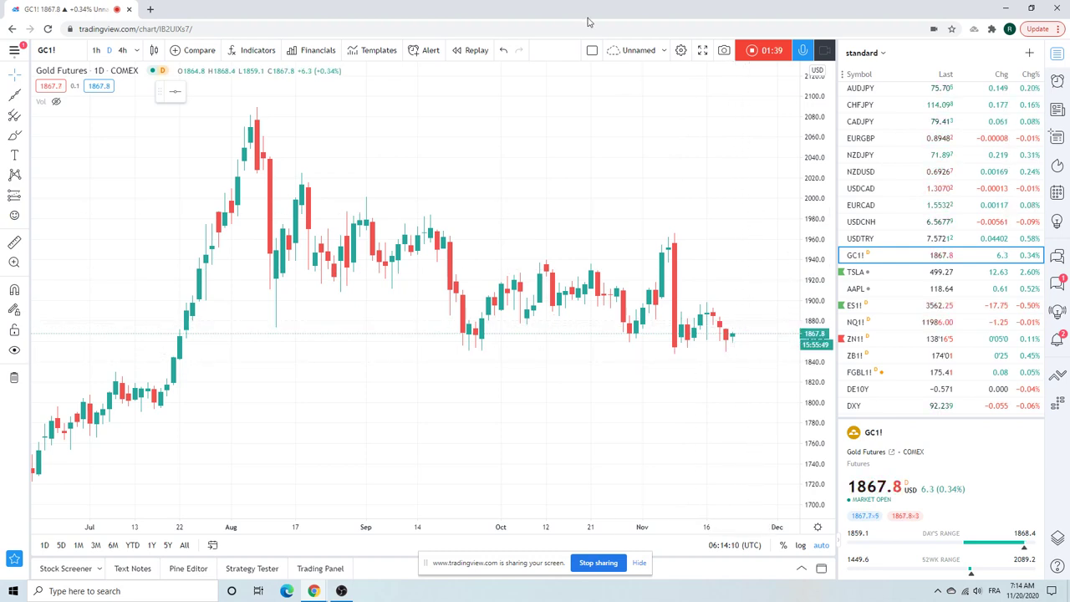
pyautogui.scroll(3, 907, 189)
# Load the EURUSD daily chart from the watchlist in place of gold
pyautogui.click(875, 129)
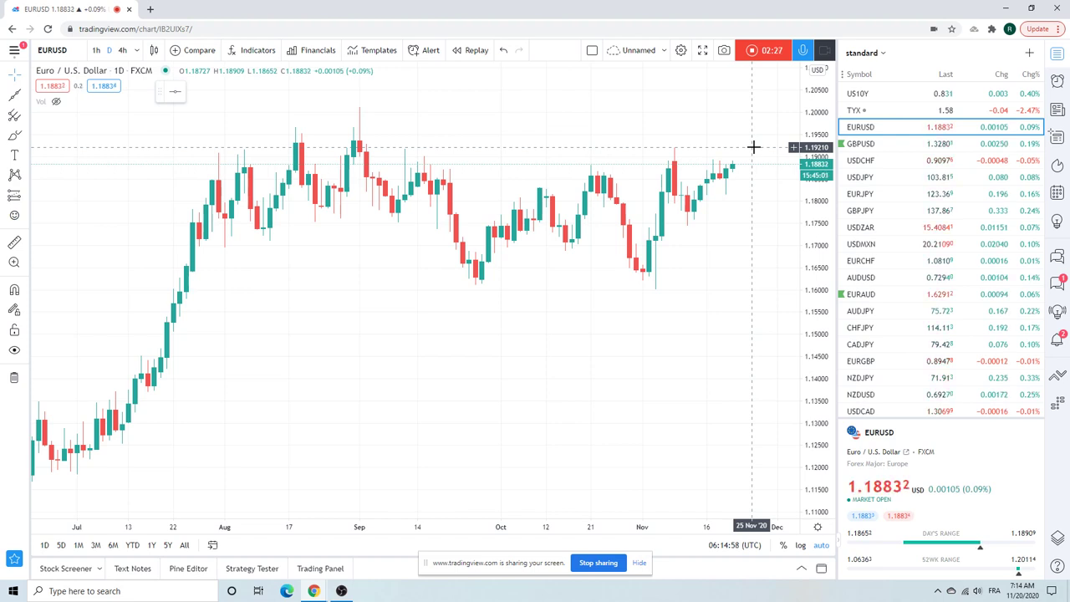
# View the 1h interval, then check GBPUSD and set it back to daily
pyautogui.click(96, 50)
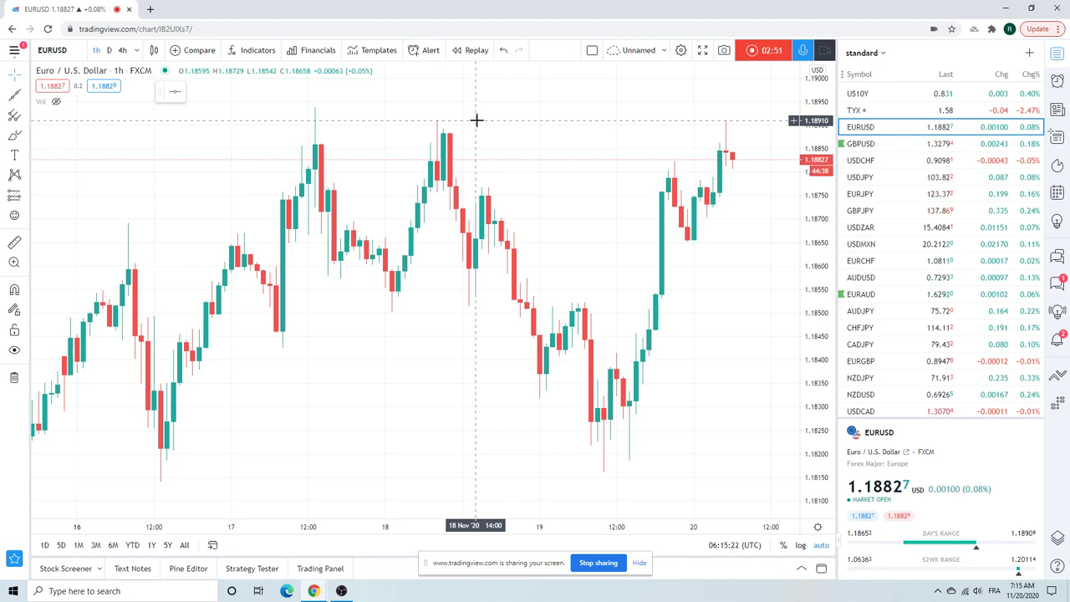
pyautogui.click(859, 146)
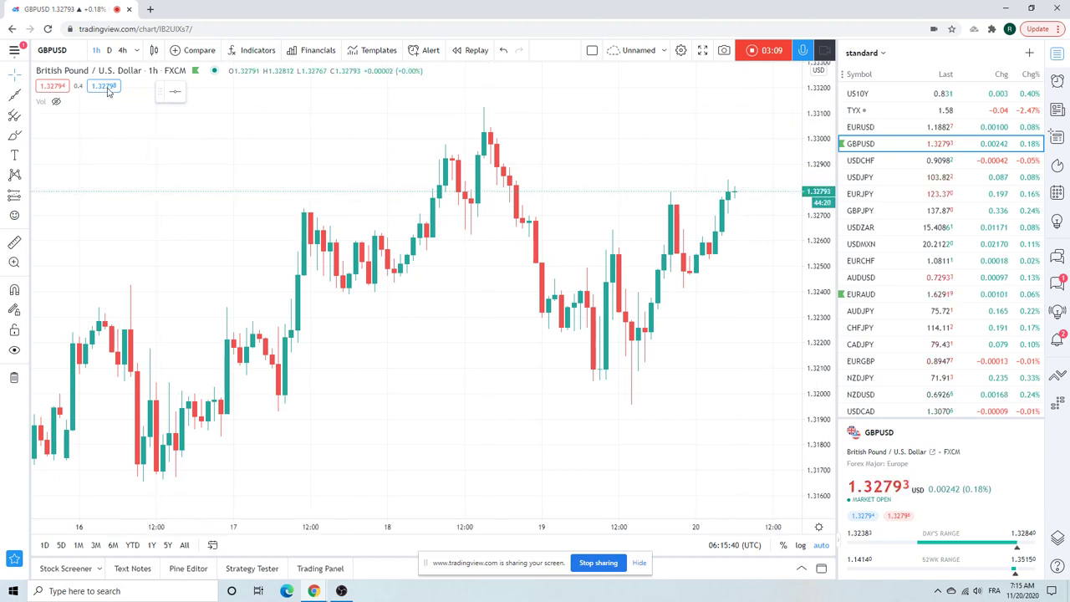
pyautogui.click(109, 50)
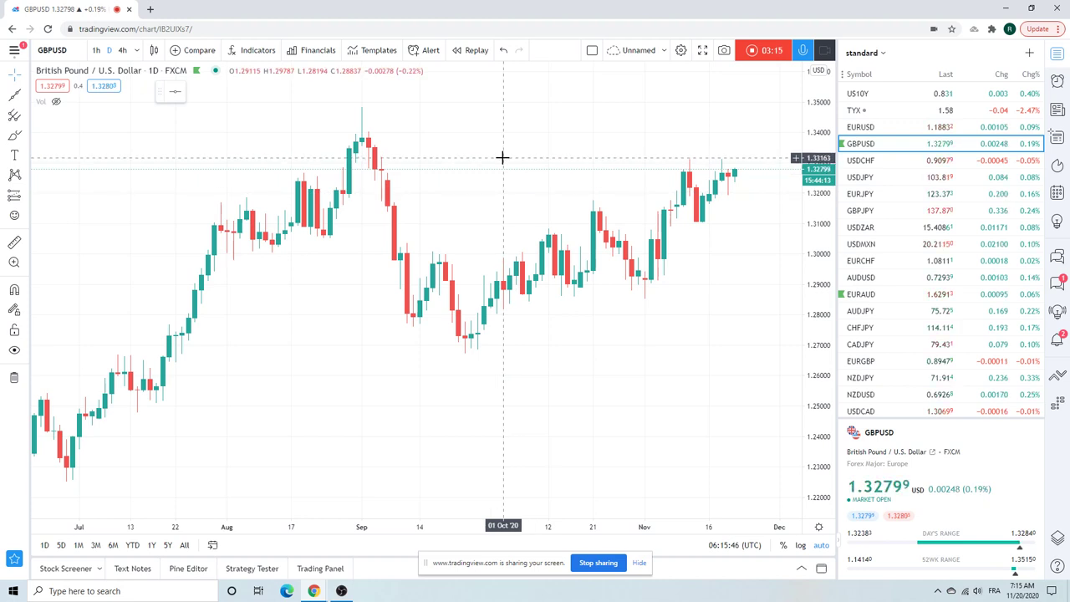
# Return to EURUSD daily and zoom out to show history back to 2011
pyautogui.click(861, 127)
pyautogui.scroll(-8, 477, 224)
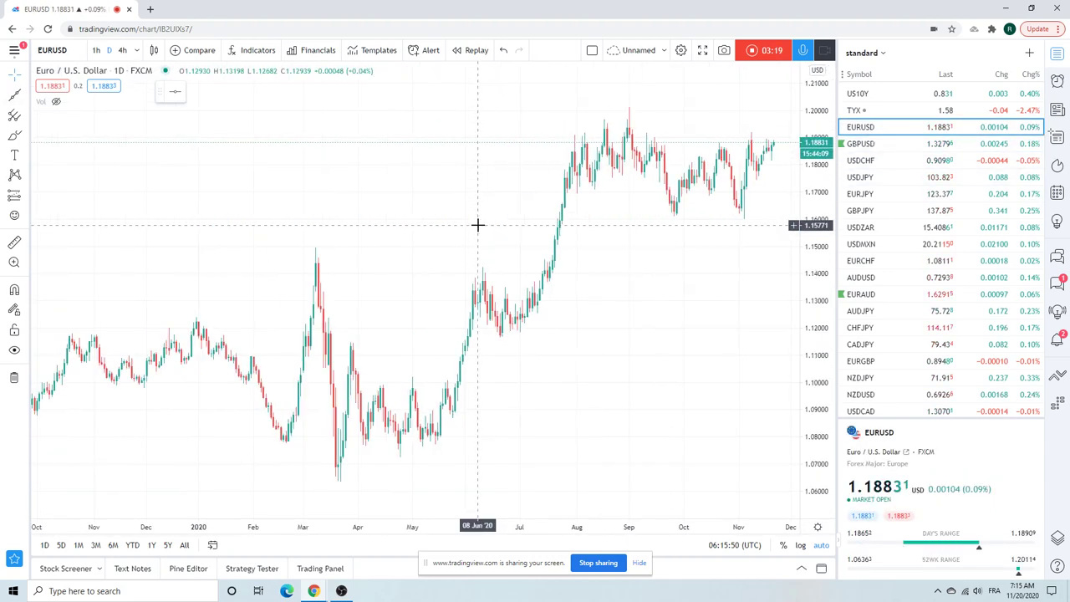
pyautogui.scroll(-8, 478, 224)
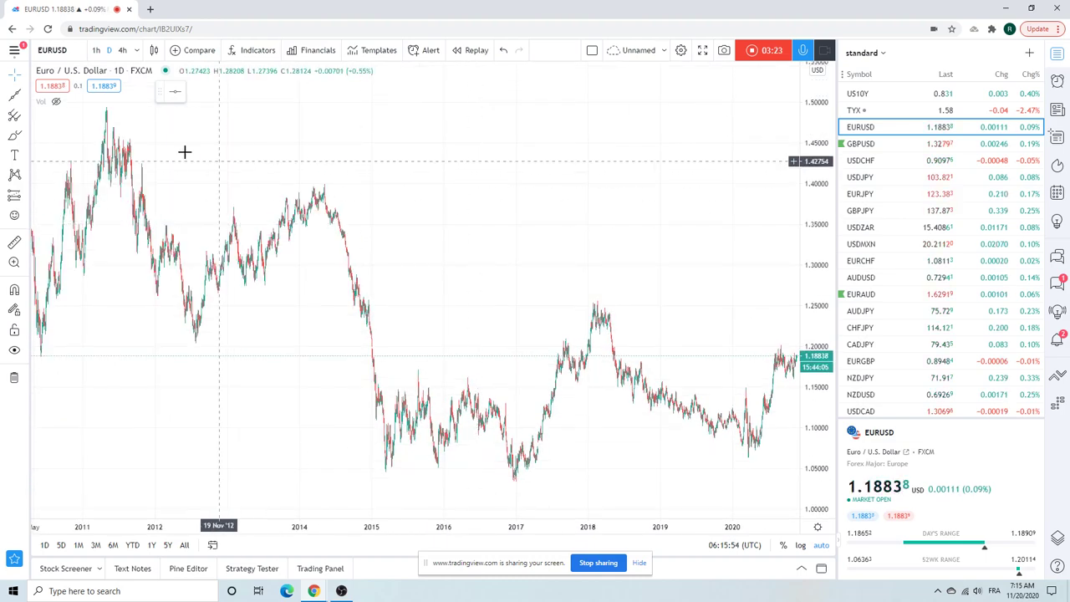
# Draw an Extended line from the 2011 EURUSD peak down to a lower high
pyautogui.click(25, 99)
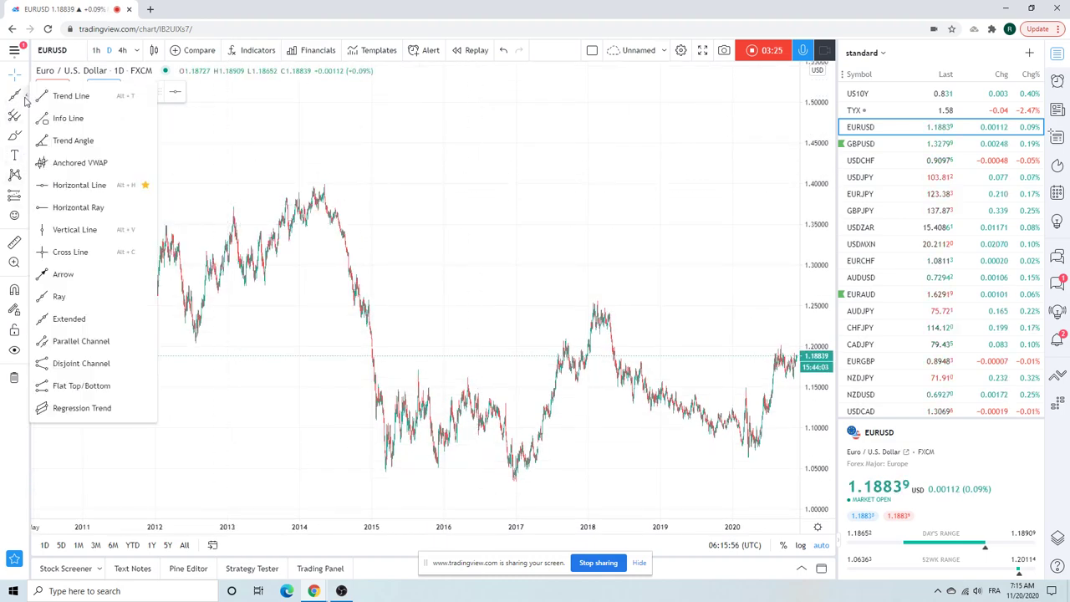
pyautogui.click(71, 318)
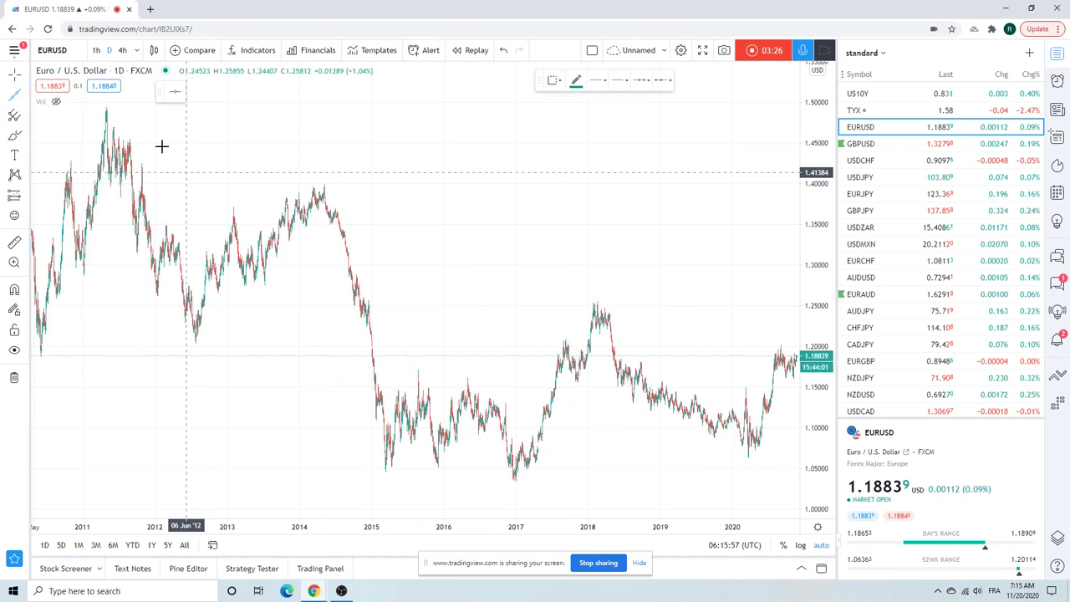
pyautogui.click(107, 104)
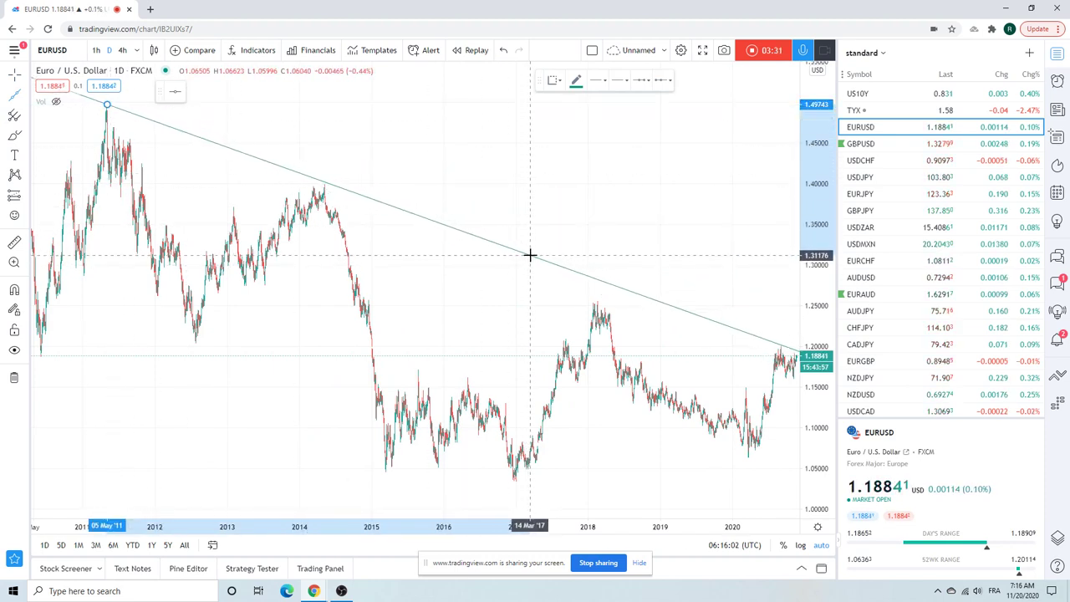
pyautogui.click(530, 255)
# Deselect the trendline and zoom to confirm it touches the 2014 and 2018 peaks
pyautogui.scroll(3, 444, 229)
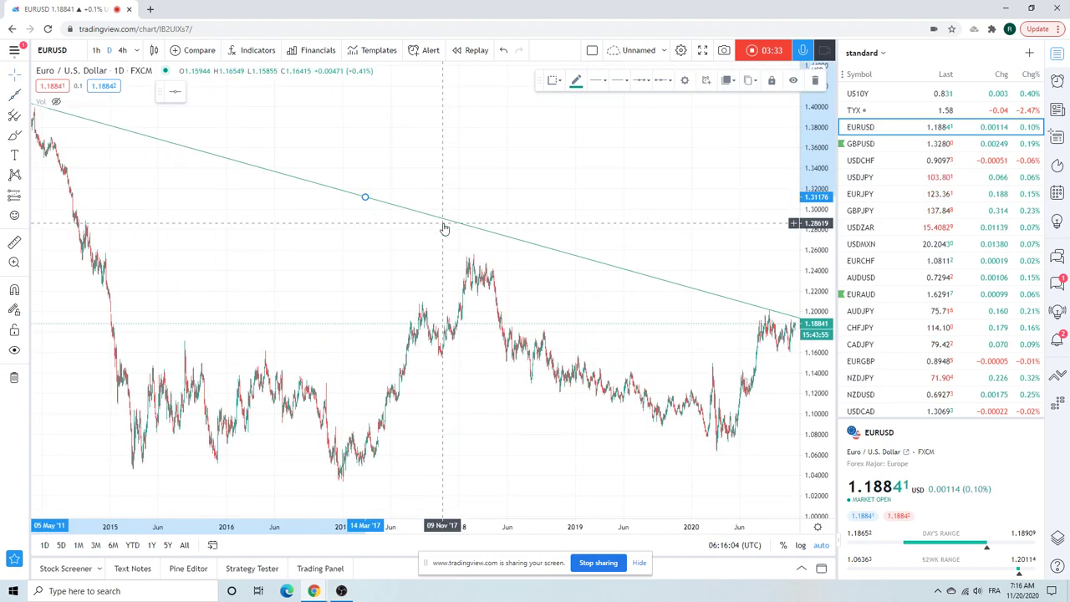
pyautogui.scroll(5, 444, 228)
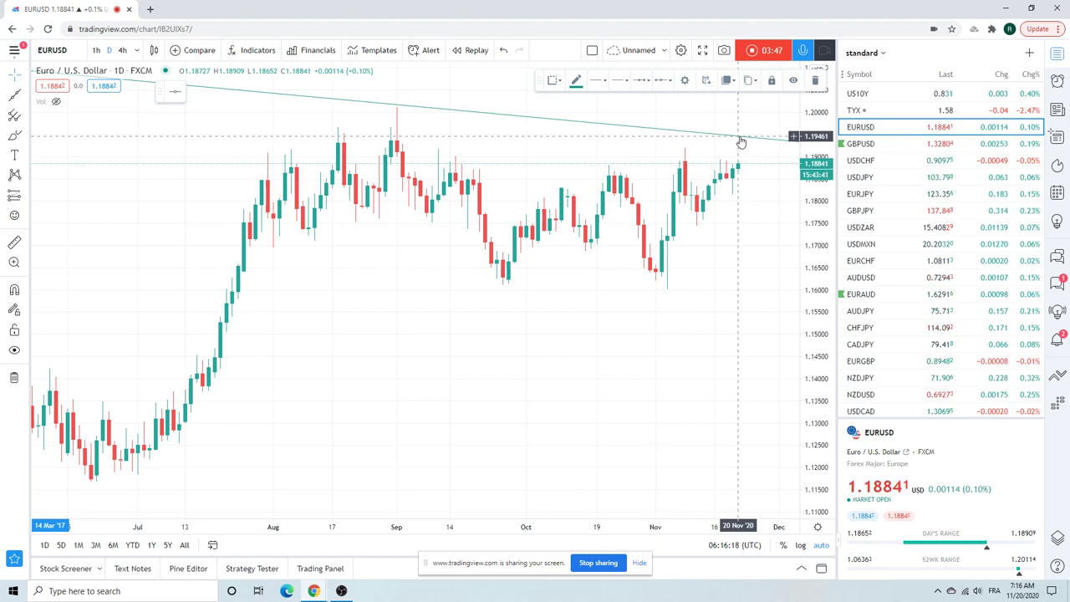
pyautogui.scroll(-3, 699, 200)
pyautogui.scroll(-2, 699, 201)
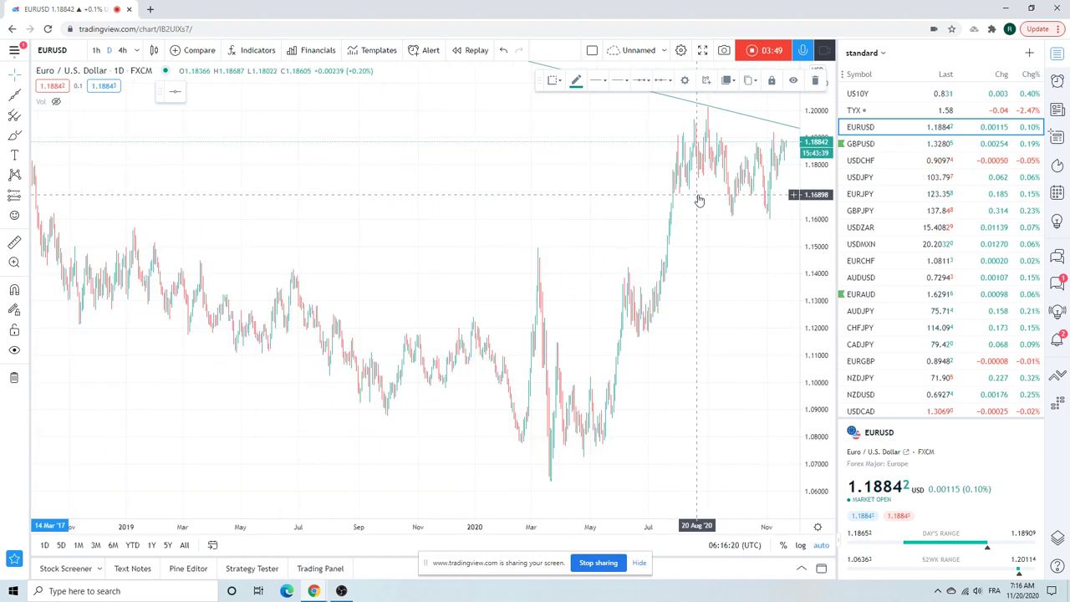
pyautogui.scroll(-3, 351, 240)
pyautogui.scroll(-3, 351, 239)
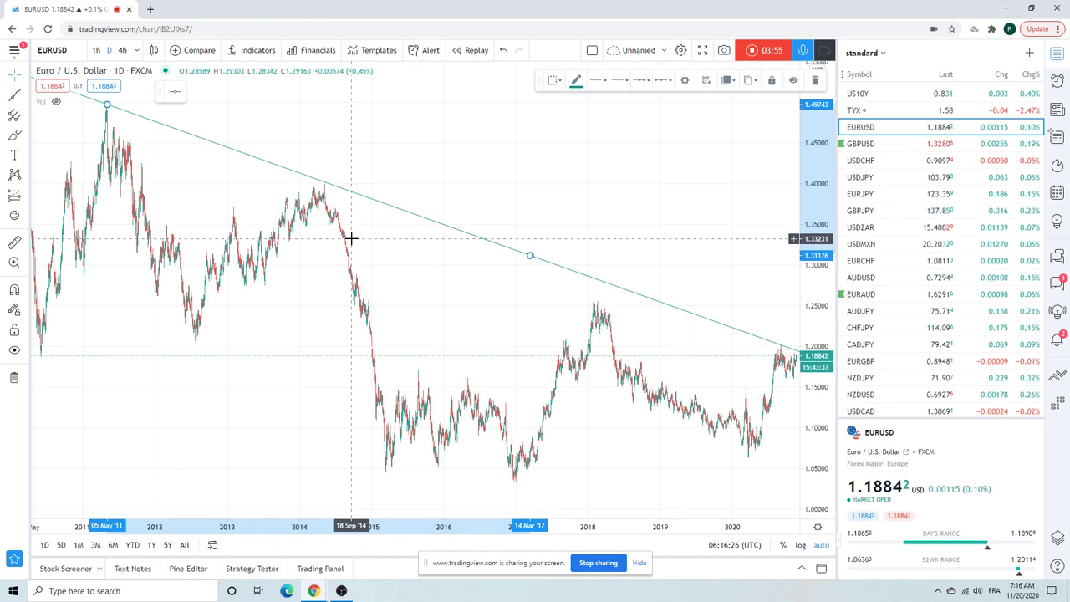
pyautogui.scroll(5, 351, 239)
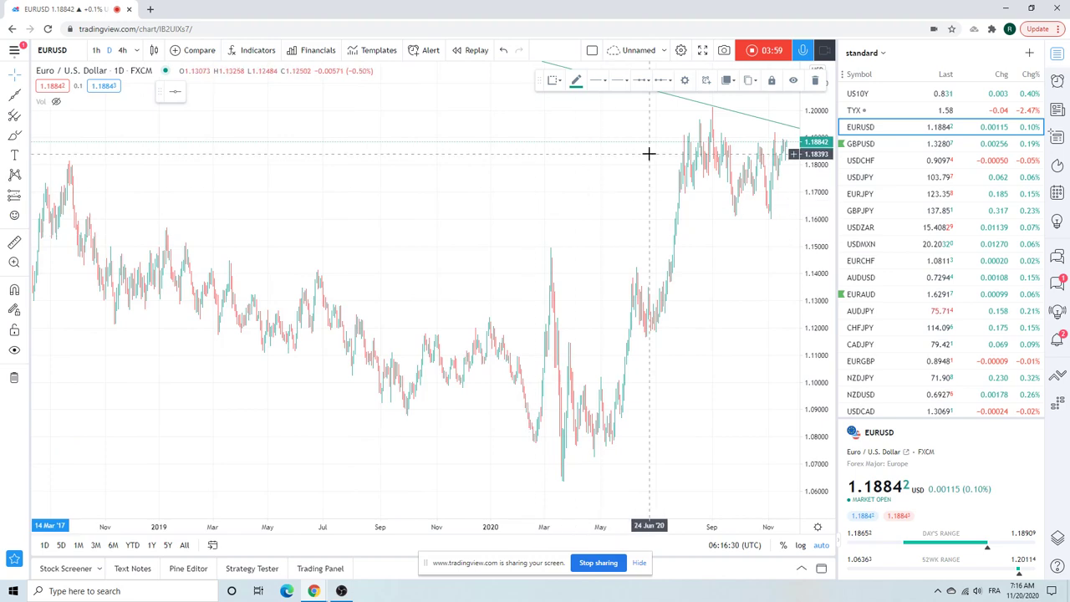
pyautogui.click(546, 213)
pyautogui.scroll(5, 546, 212)
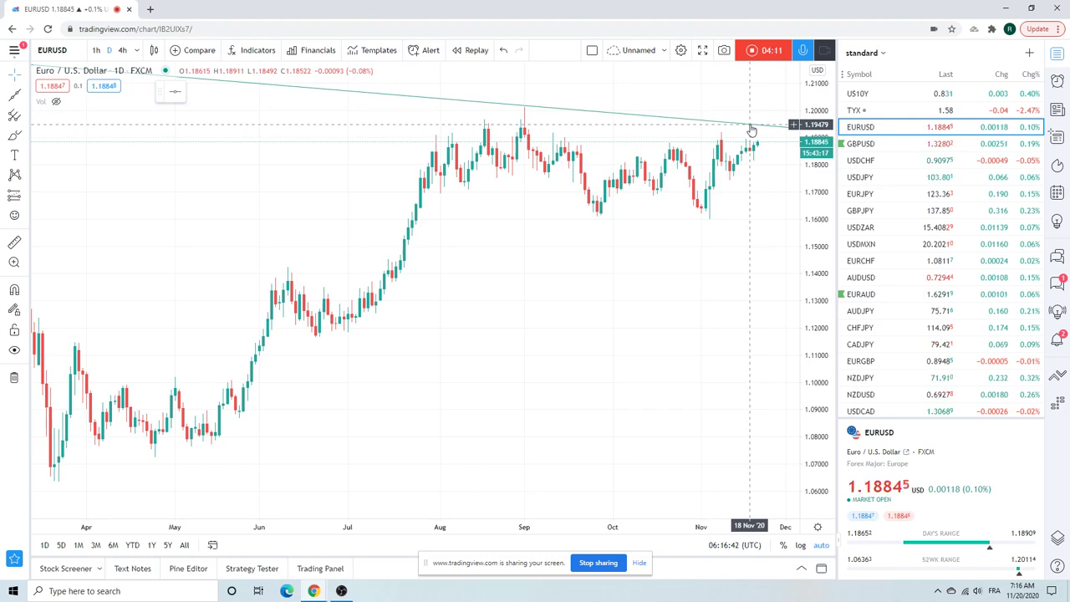
pyautogui.scroll(-1, 752, 130)
pyautogui.scroll(-6, 752, 130)
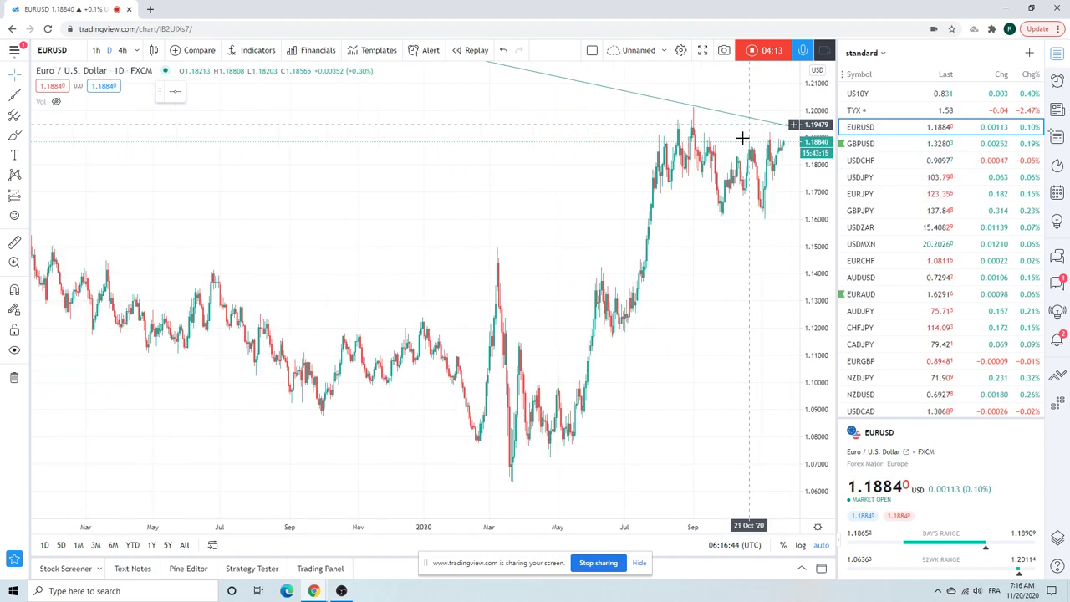
pyautogui.scroll(-2, 742, 138)
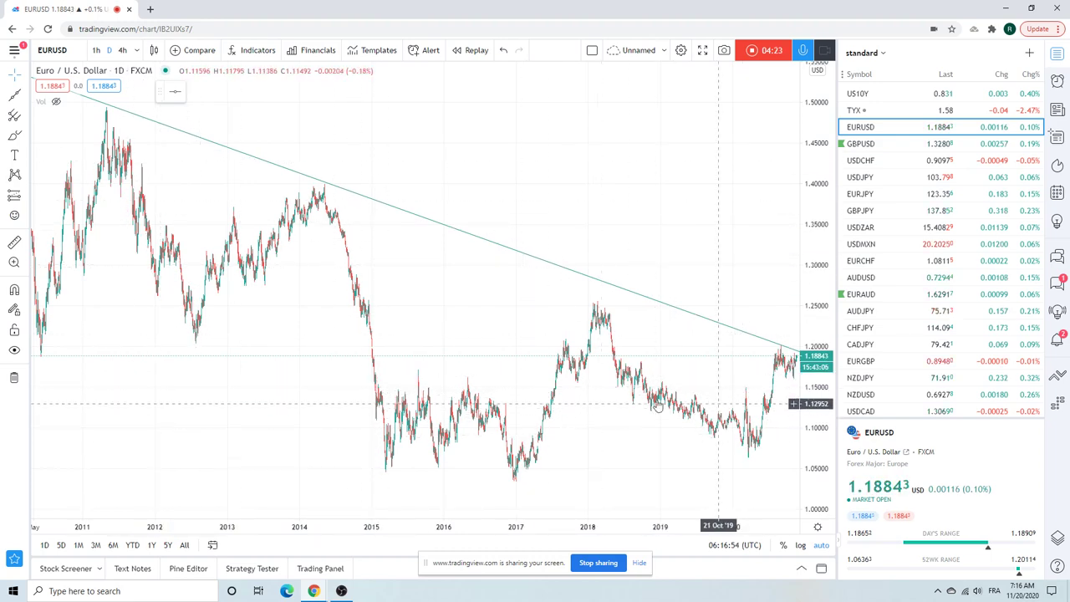
pyautogui.scroll(2, 226, 270)
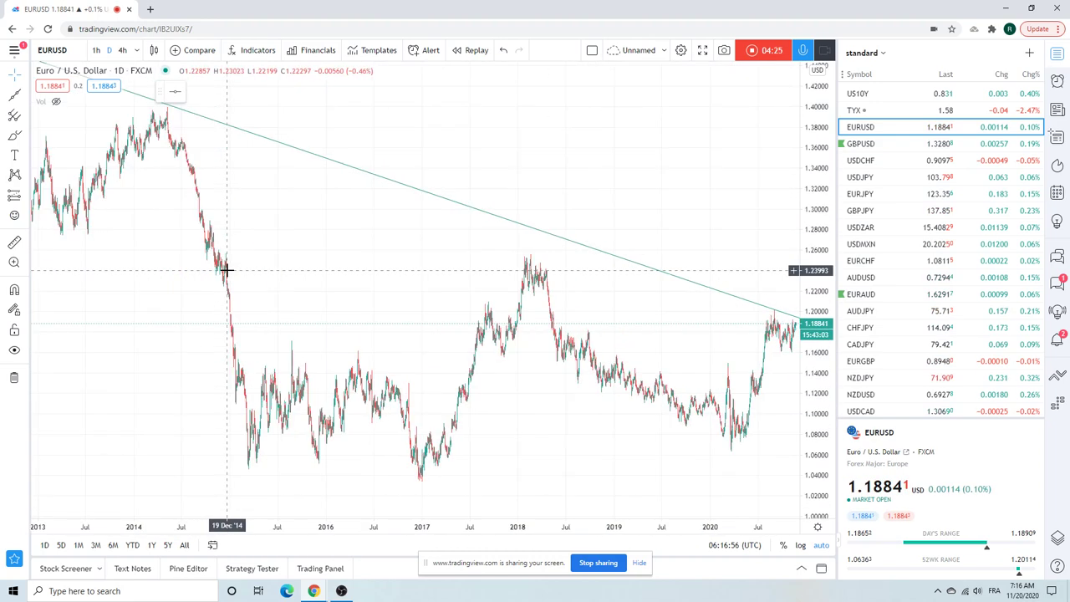
pyautogui.scroll(-2, 239, 260)
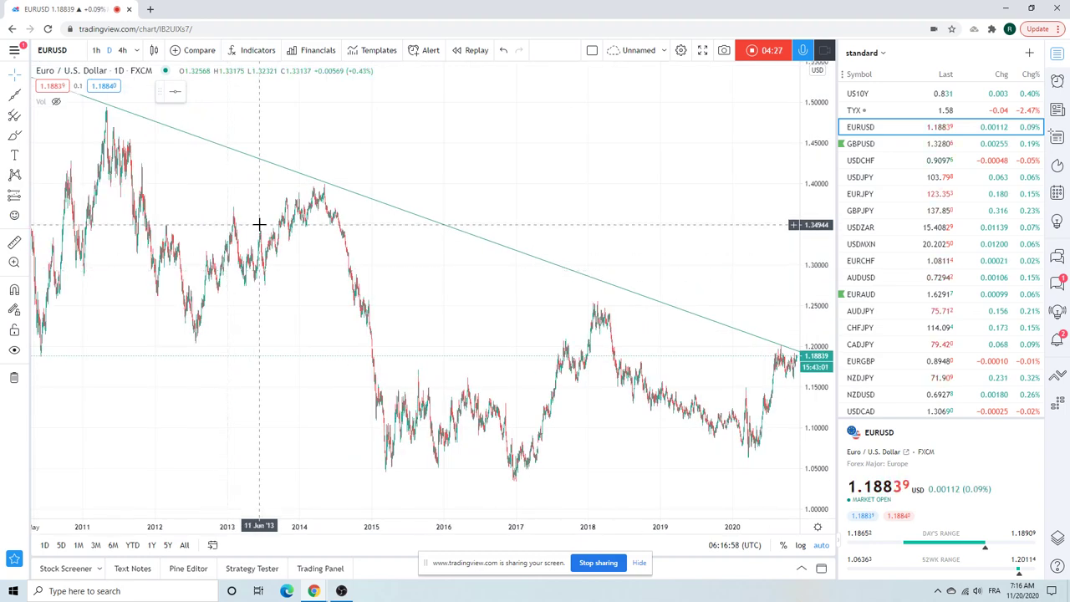
pyautogui.scroll(4, 570, 318)
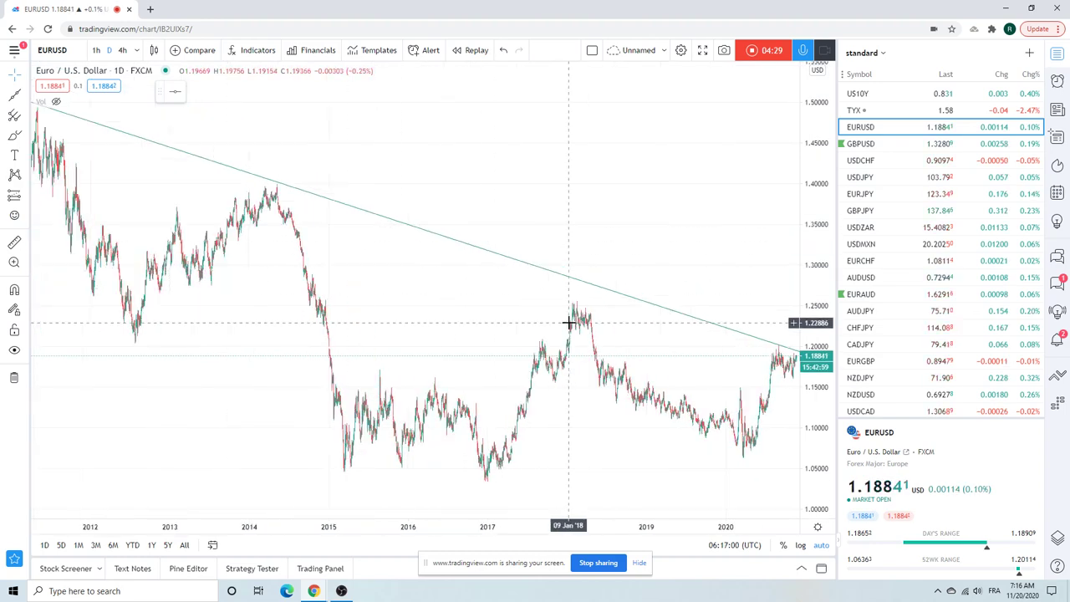
pyautogui.scroll(2, 568, 322)
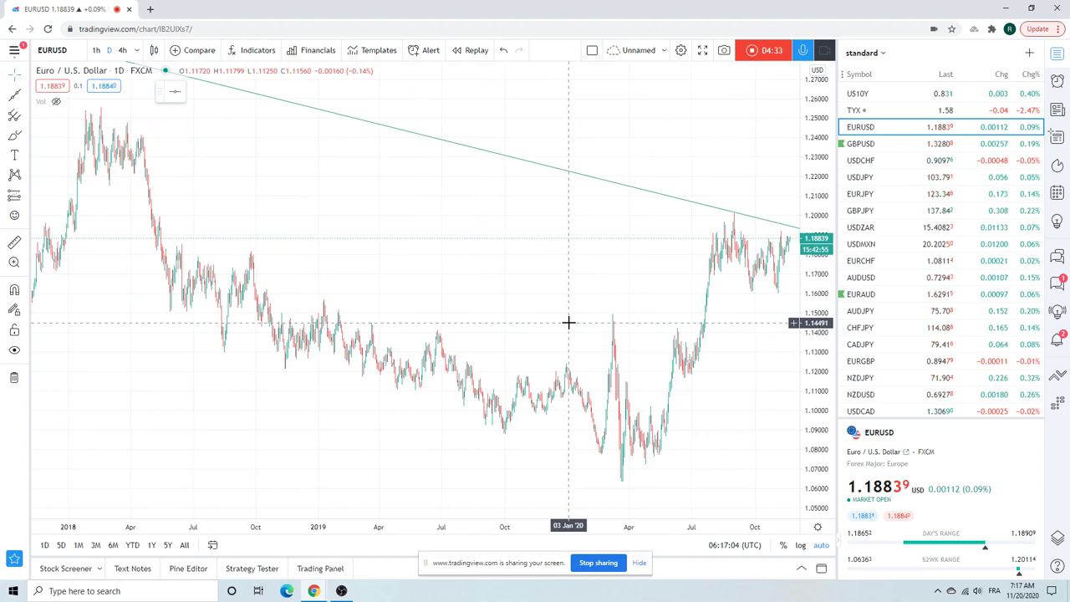
# Flip through the USDCHF and USDJPY daily charts, ending on EURJPY
pyautogui.click(873, 164)
pyautogui.scroll(6, 641, 285)
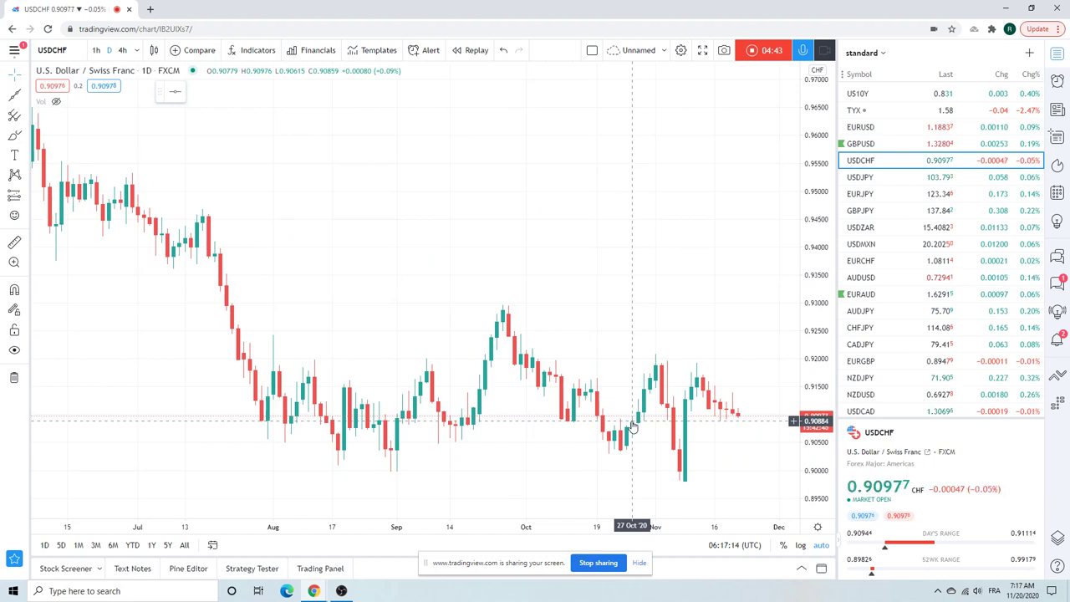
pyautogui.click(878, 178)
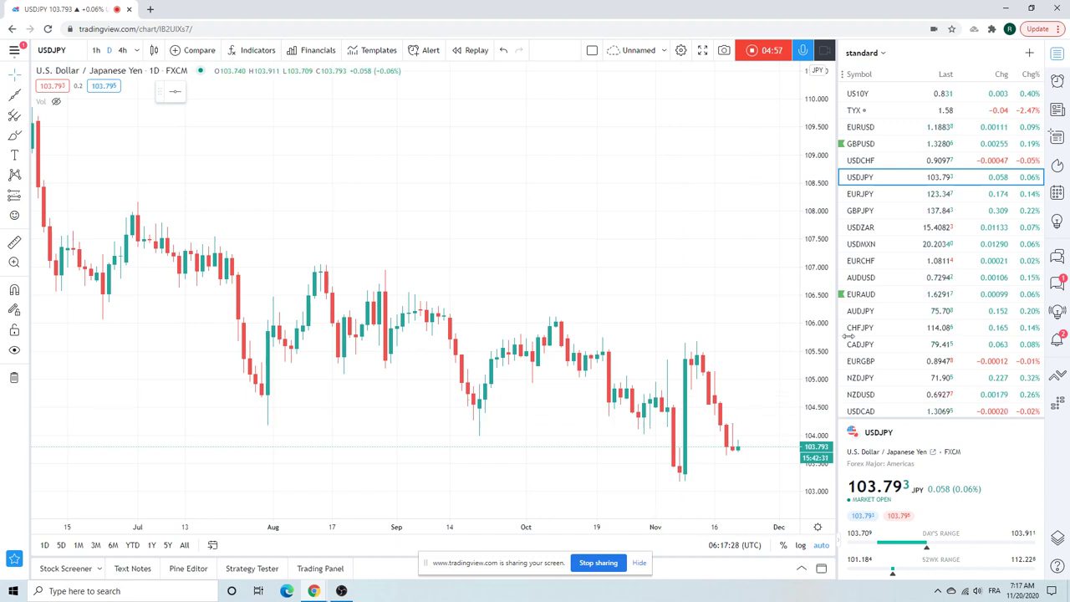
pyautogui.click(870, 195)
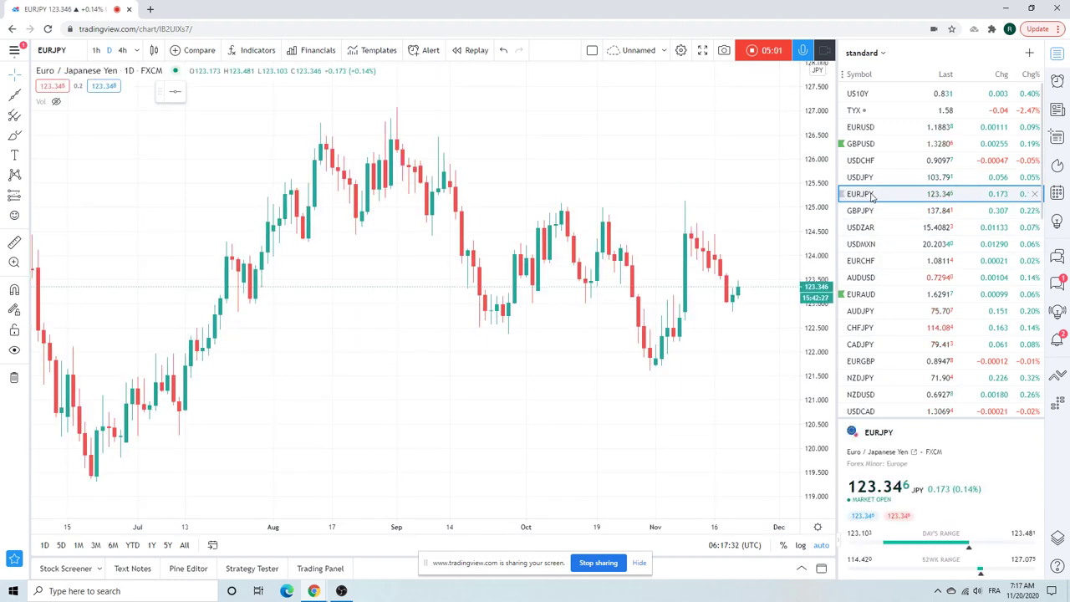
# Glance at GBPJPY, then load the USDZAR daily chart
pyautogui.click(869, 211)
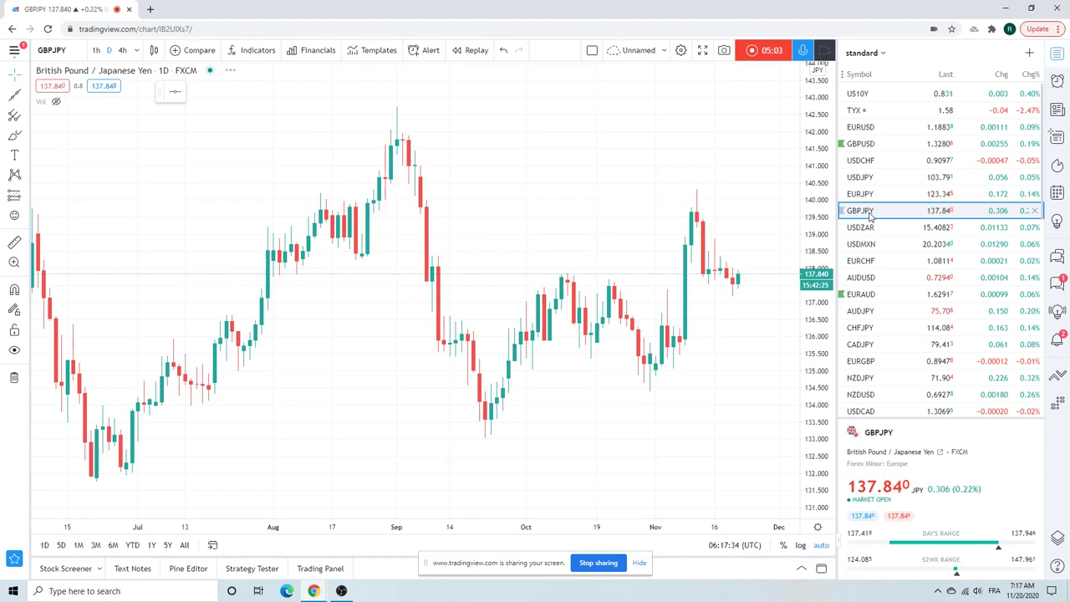
pyautogui.click(869, 230)
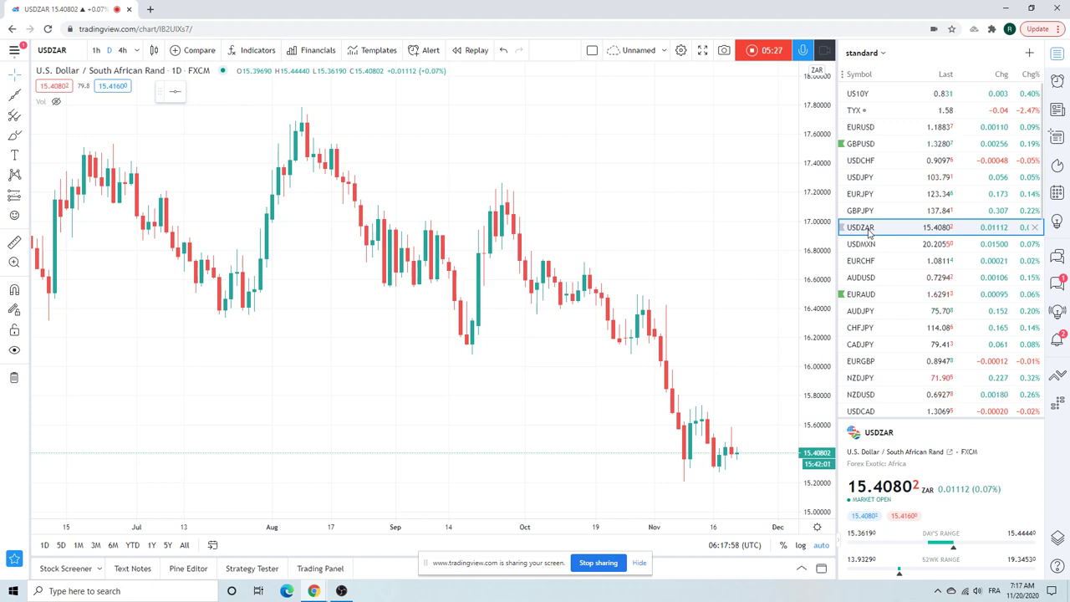
# Toggle between USDMXN and USDZAR, then load the AUDUSD daily chart
pyautogui.click(865, 248)
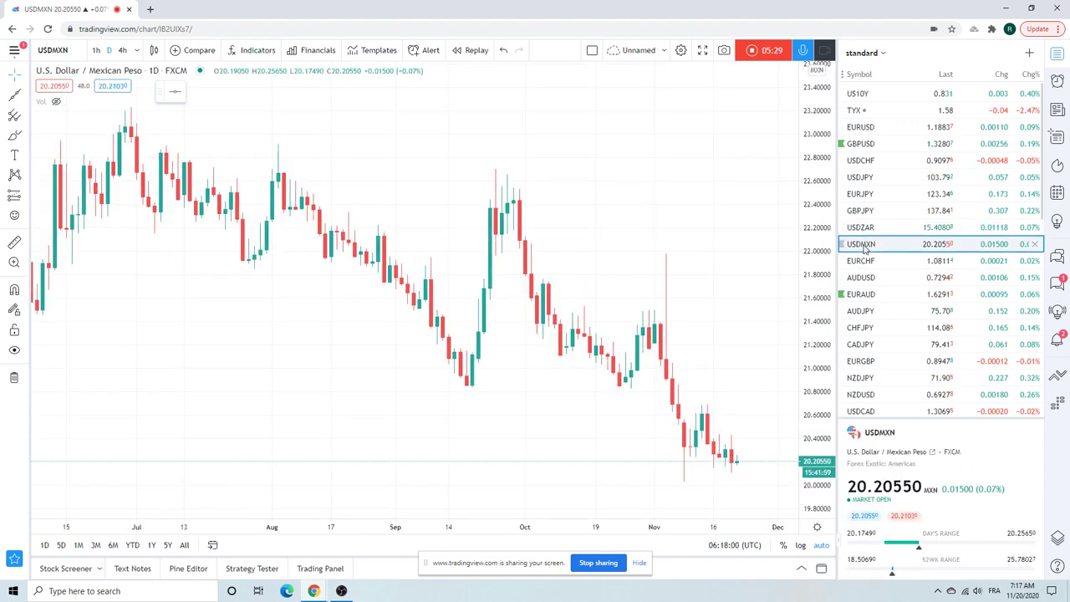
pyautogui.click(866, 229)
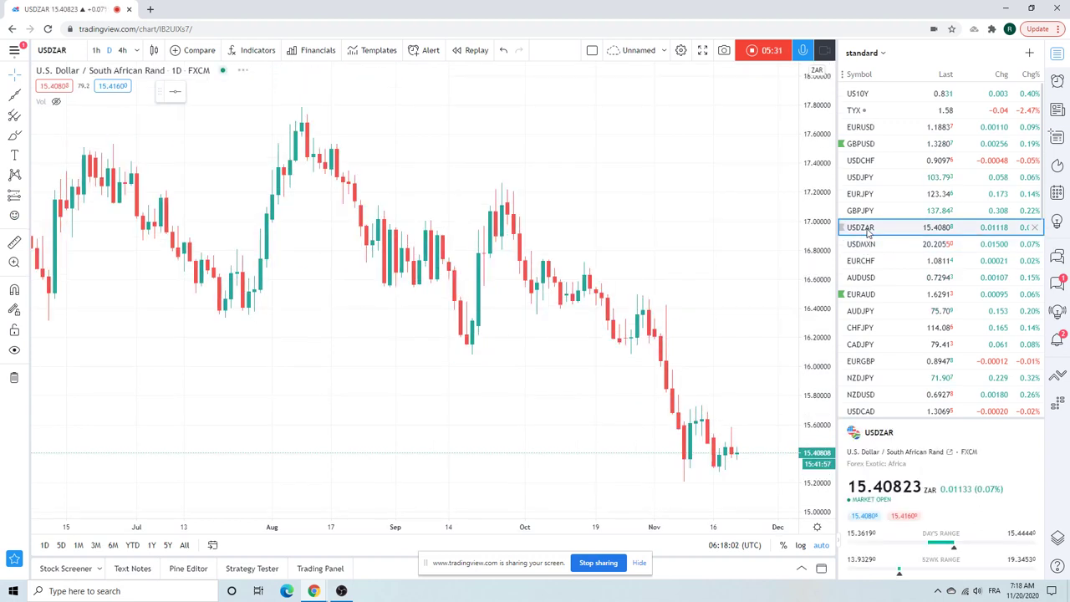
pyautogui.click(866, 244)
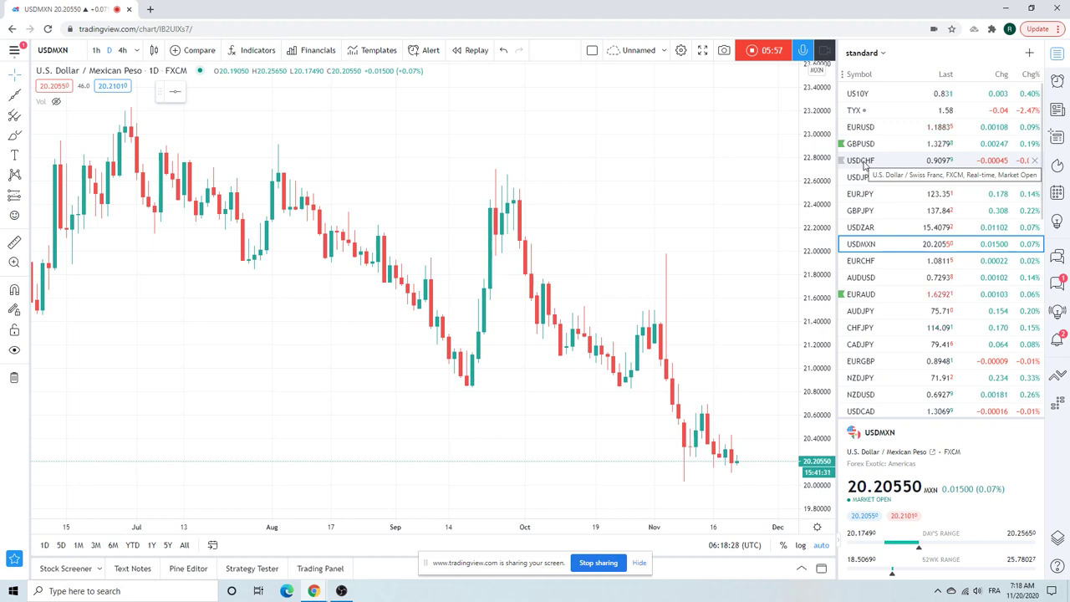
pyautogui.click(872, 276)
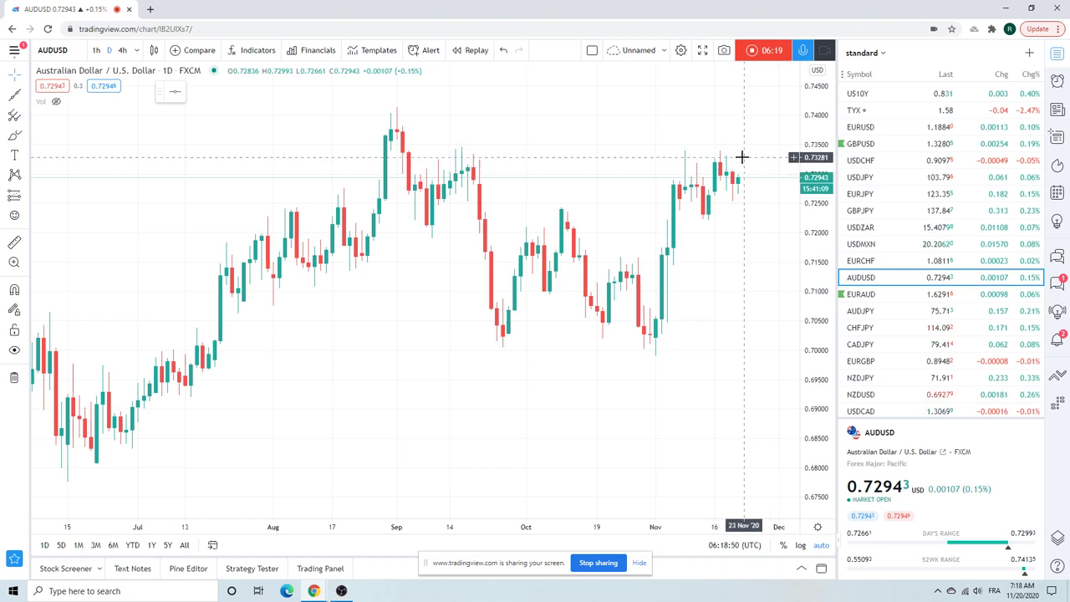
# Zoom out on EURAUD back to February, then load AUDJPY and zoom in
pyautogui.click(880, 297)
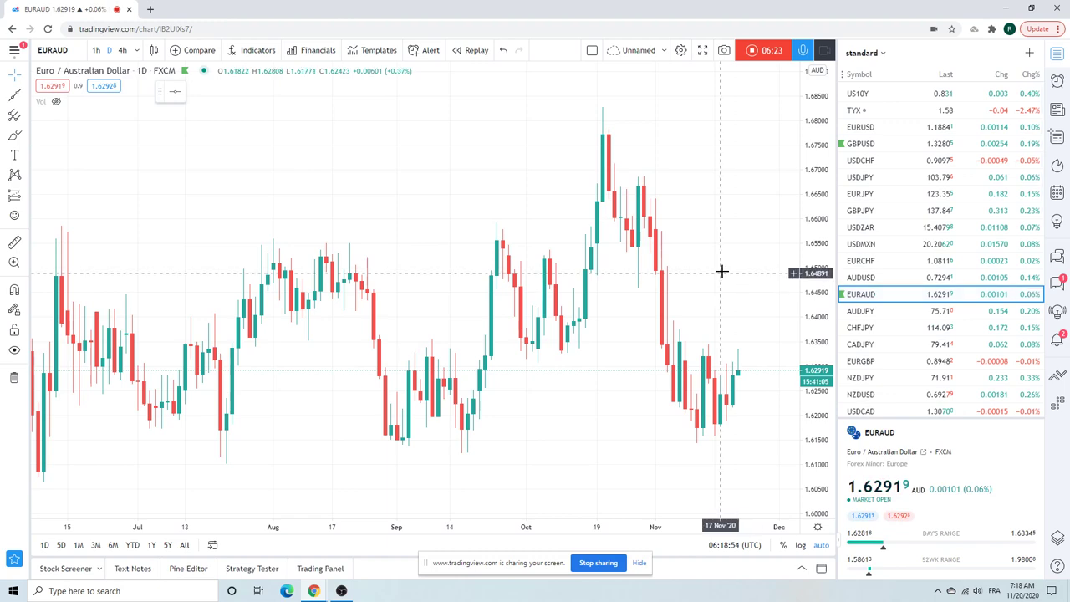
pyautogui.scroll(-3, 722, 268)
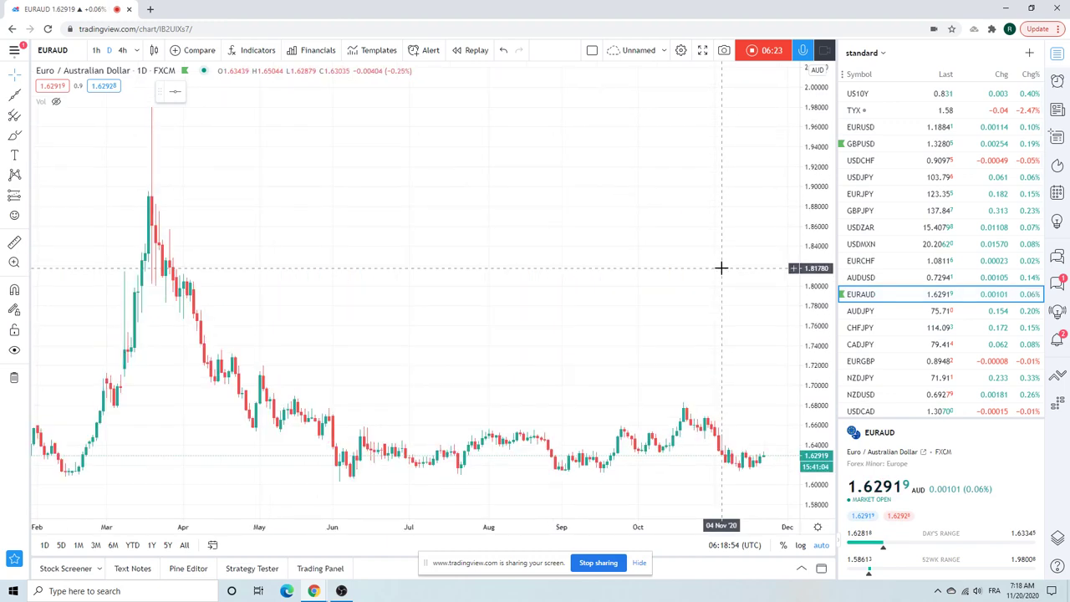
pyautogui.click(866, 311)
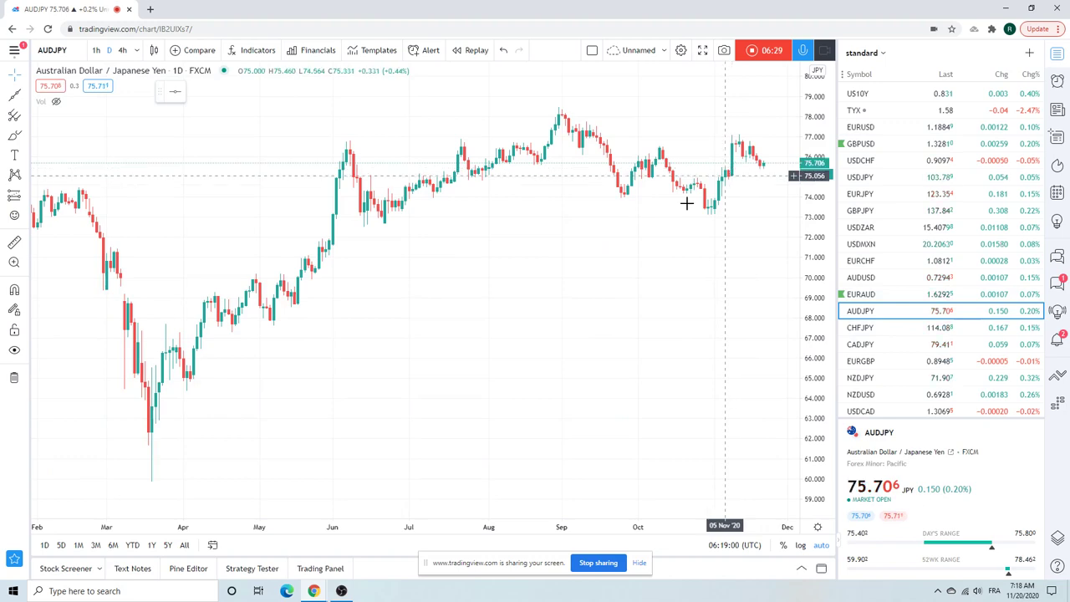
pyautogui.scroll(5, 678, 215)
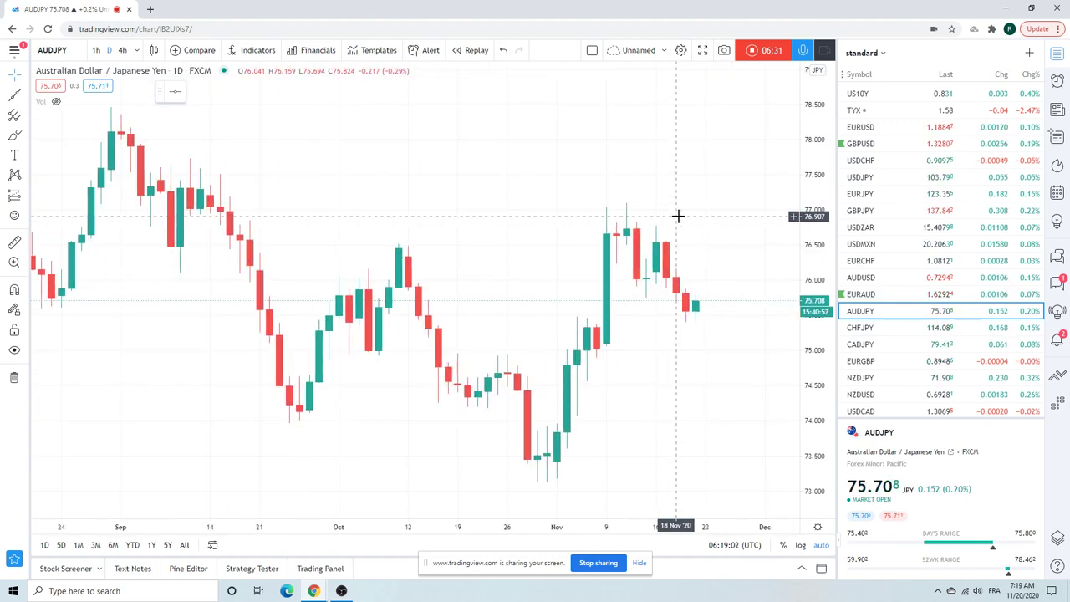
pyautogui.scroll(-2, 885, 326)
# Load NZDUSD, zoom out to 2018, then back in on recent months
pyautogui.click(886, 338)
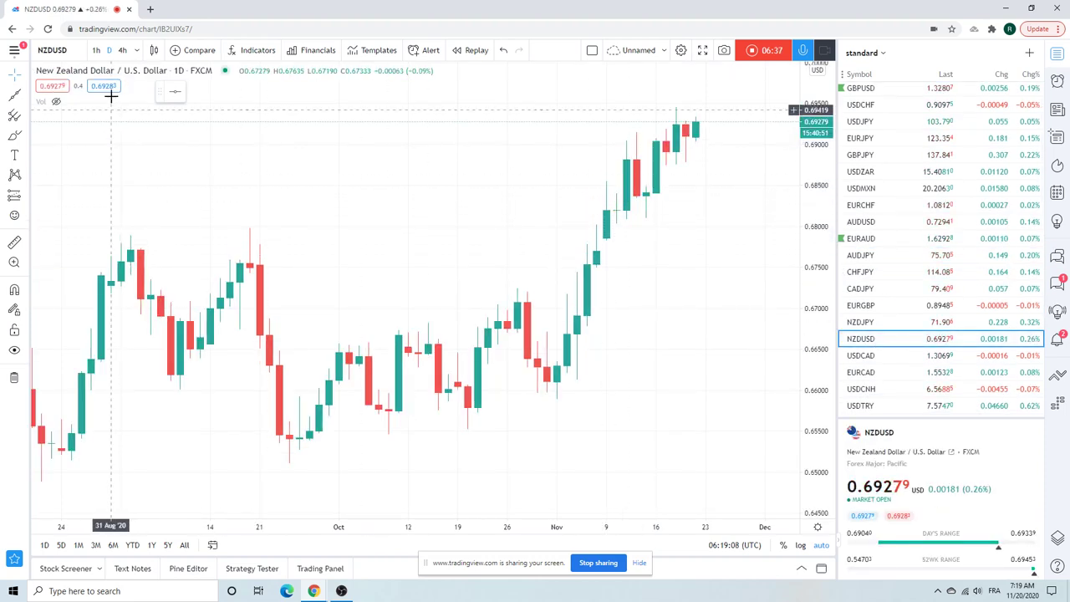
pyautogui.scroll(-5, 413, 235)
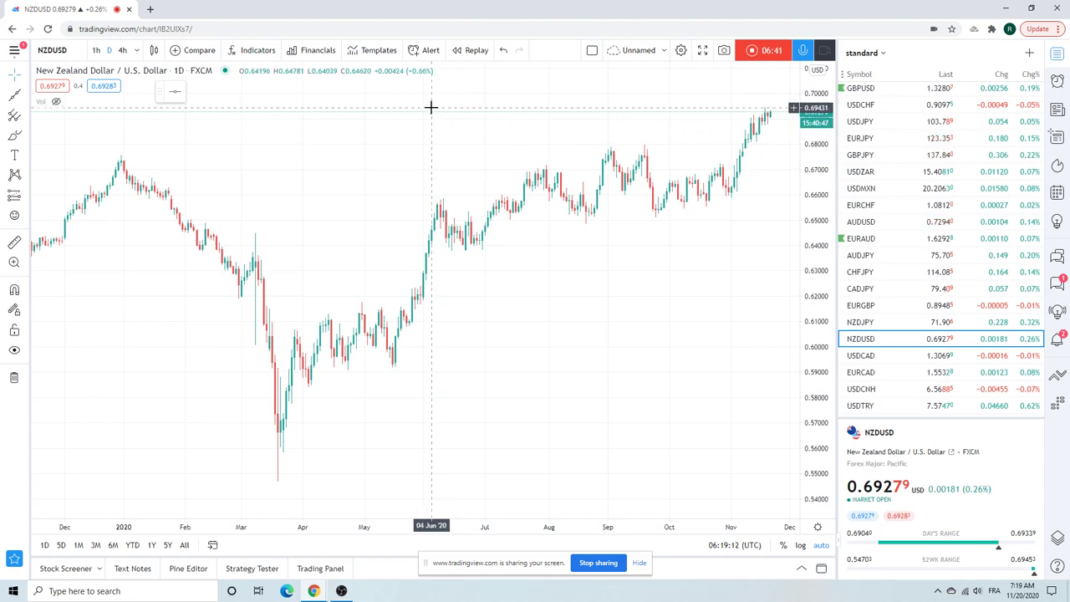
pyautogui.scroll(-3, 431, 107)
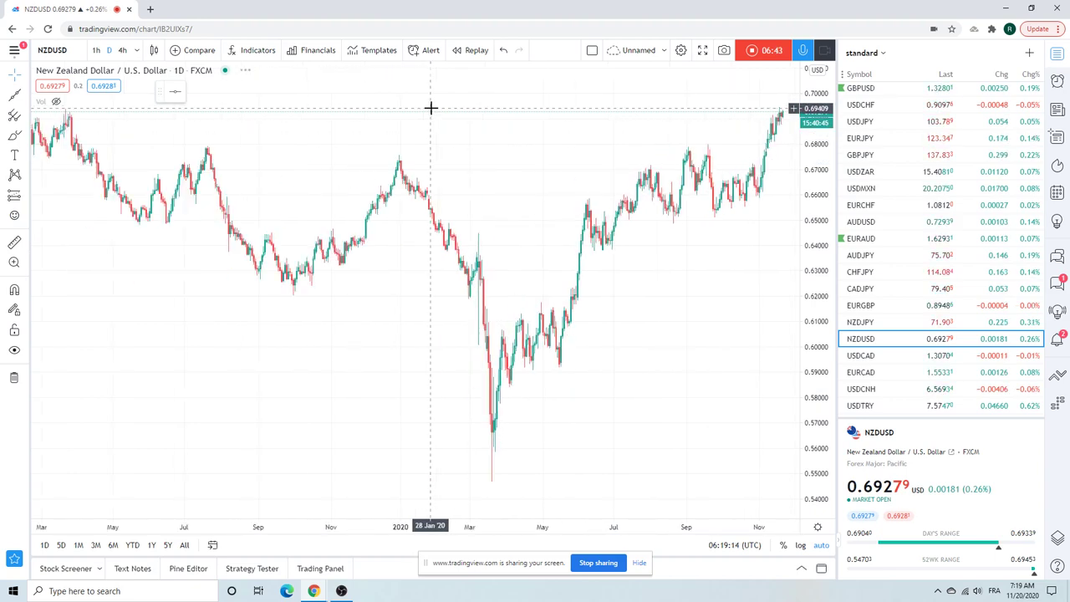
pyautogui.scroll(-3, 430, 108)
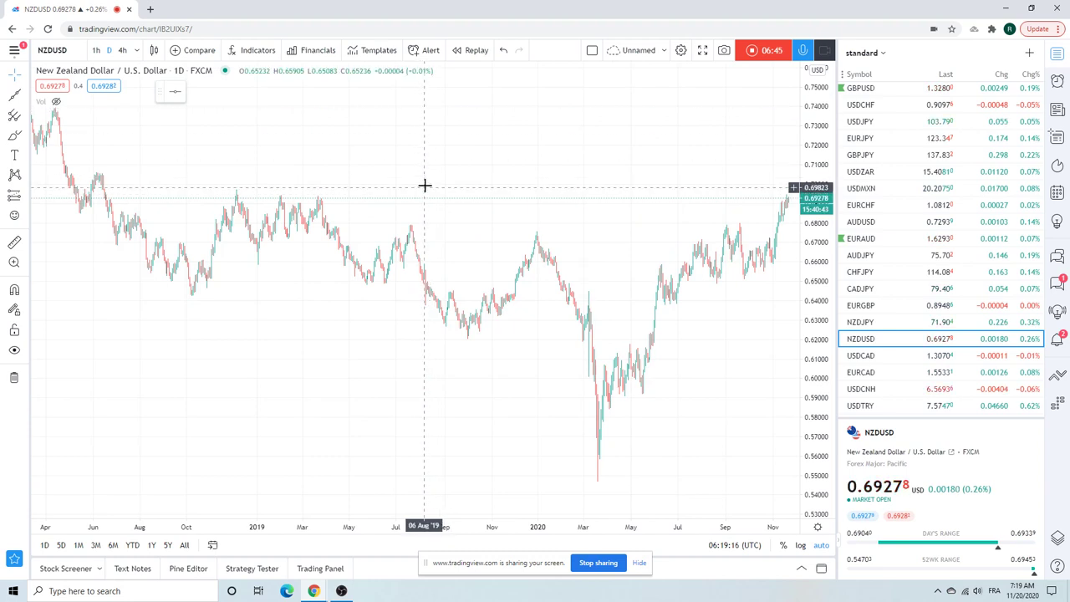
pyautogui.scroll(3, 425, 190)
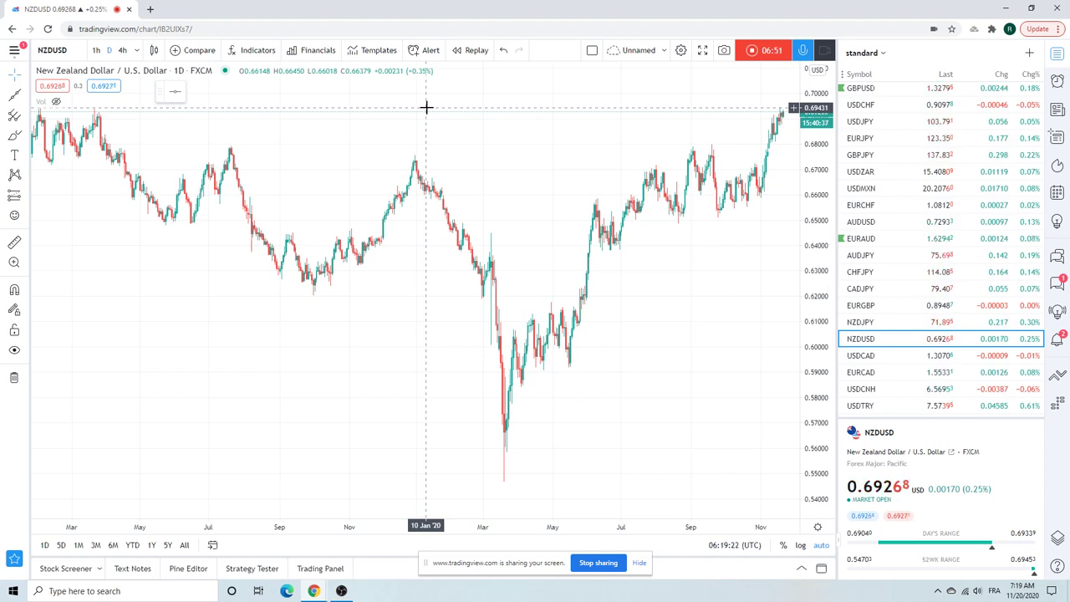
pyautogui.scroll(-1, 426, 107)
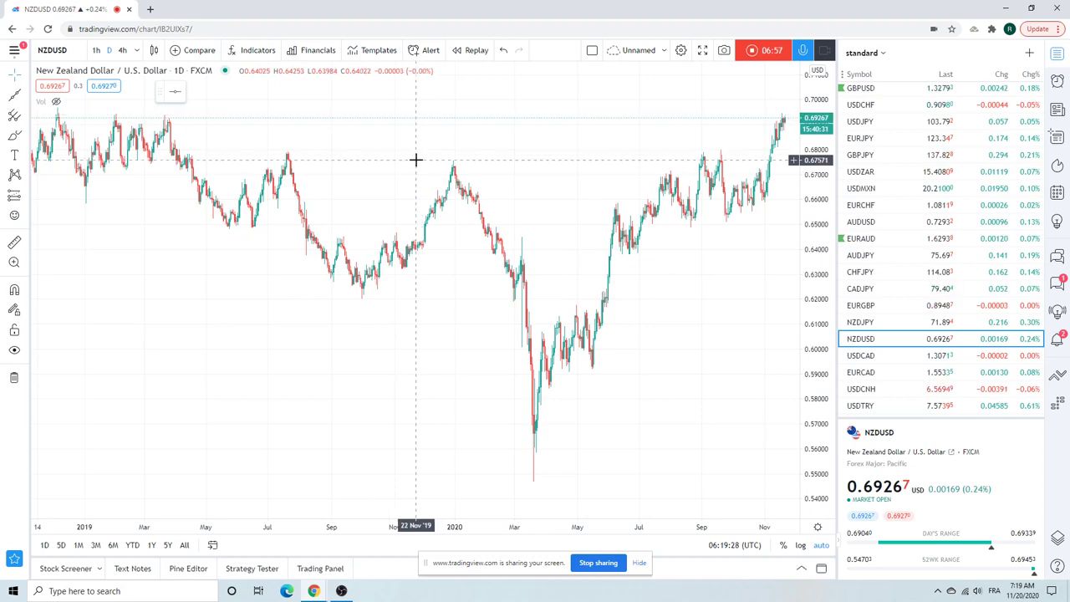
pyautogui.scroll(5, 415, 159)
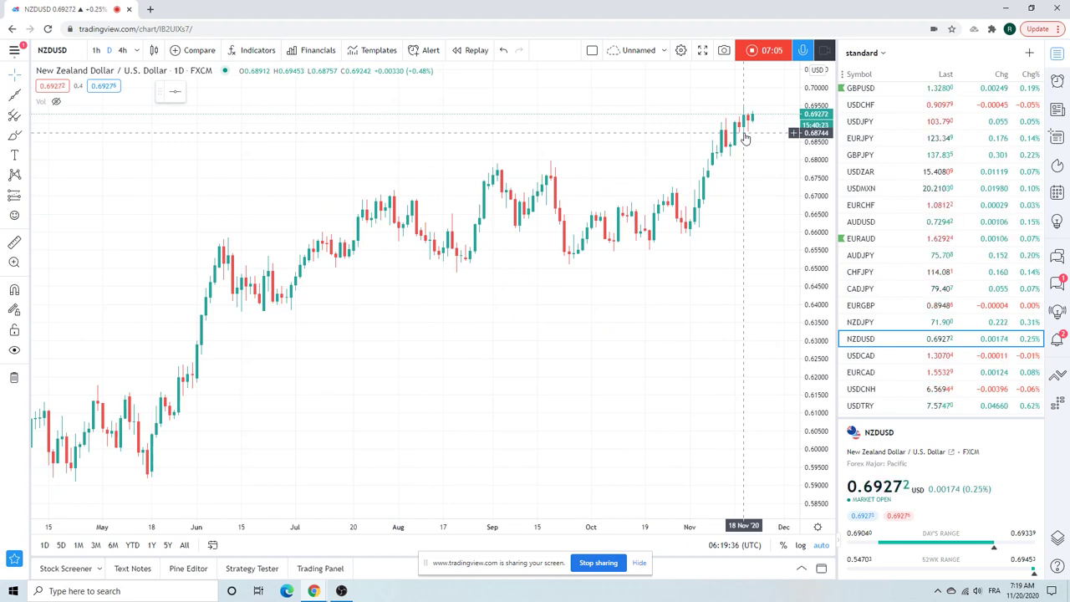
pyautogui.scroll(-4, 444, 178)
pyautogui.scroll(-3, 443, 178)
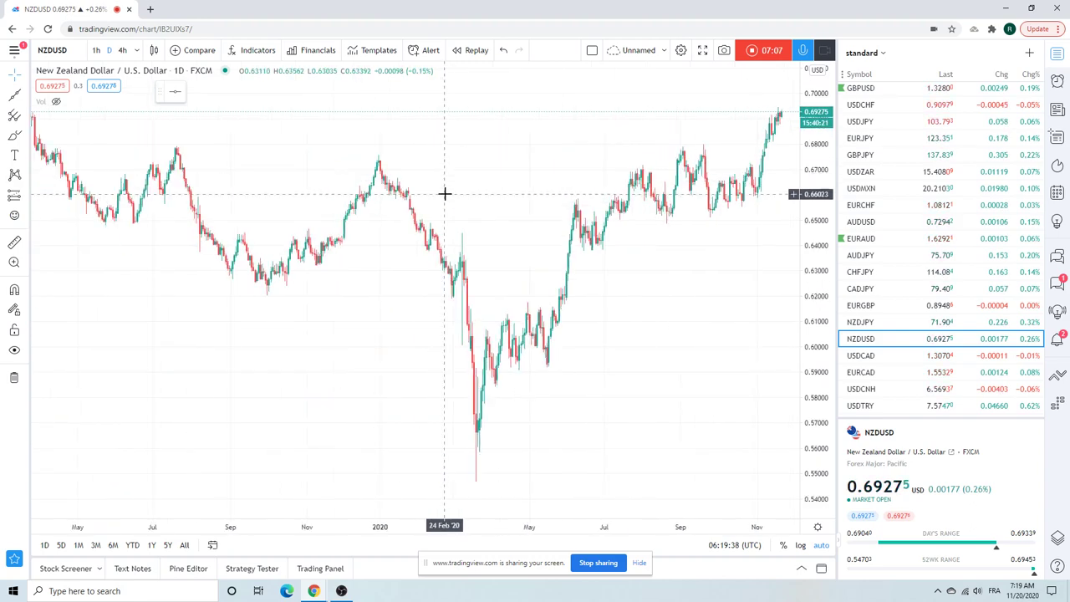
pyautogui.scroll(-3, 444, 193)
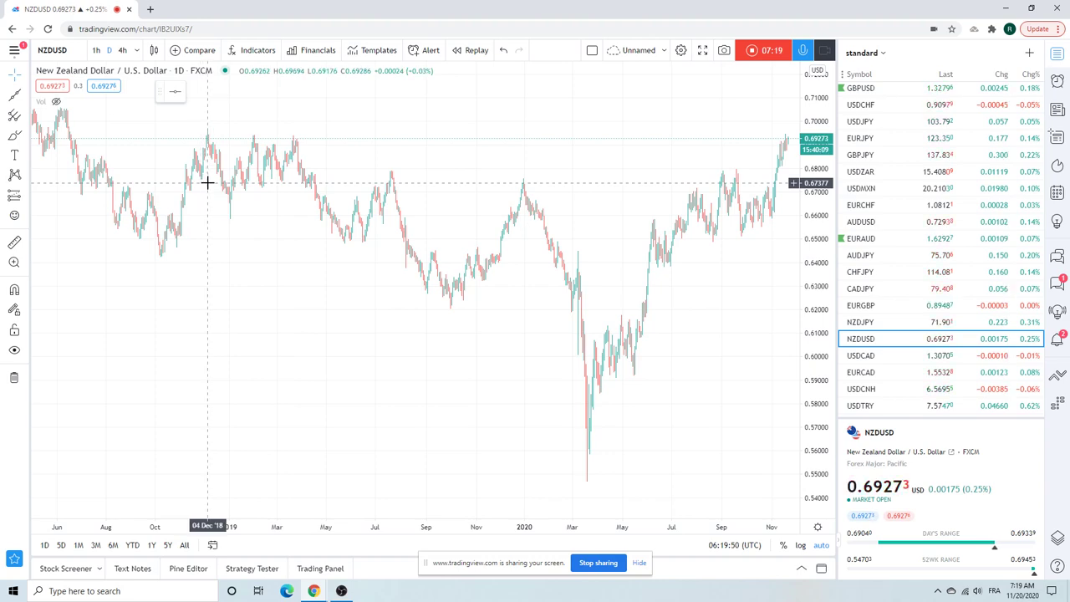
pyautogui.scroll(6, 446, 337)
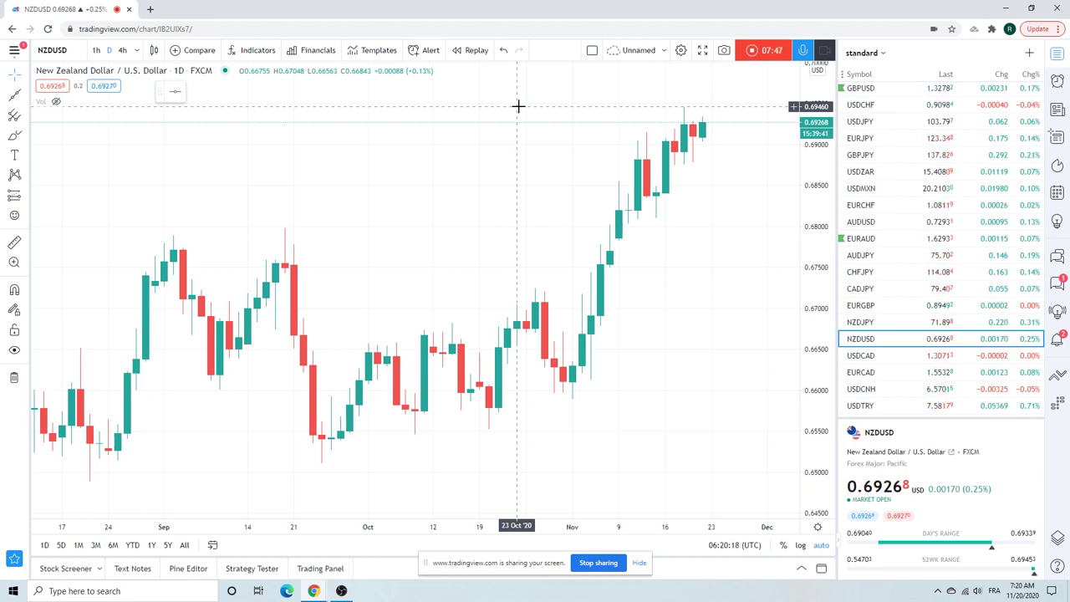
# Check the USDCAD chart, then load the BTCUSD daily chart
pyautogui.click(865, 358)
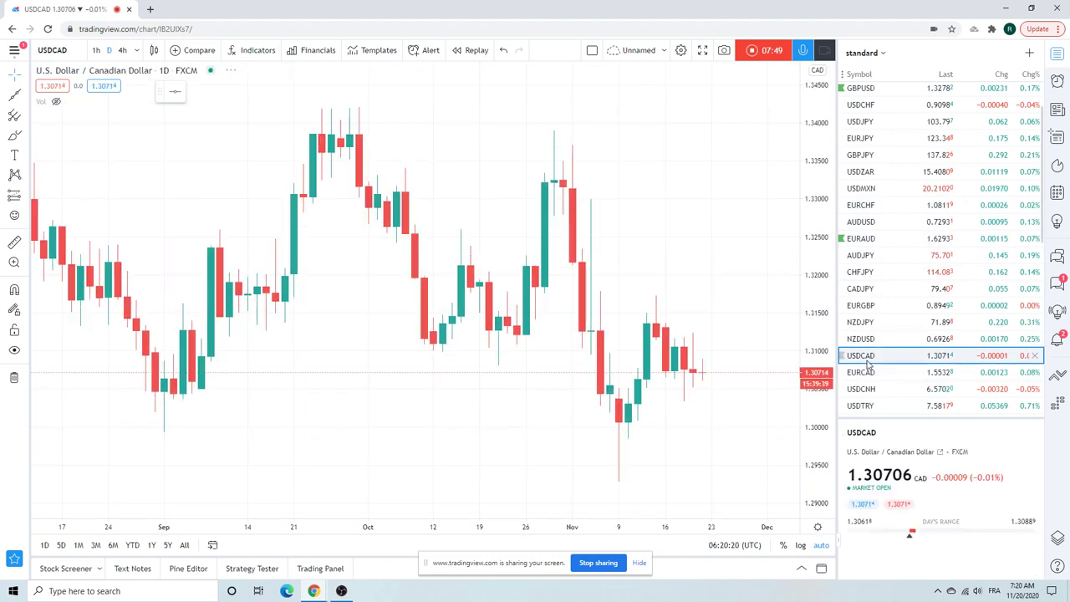
pyautogui.scroll(-3, 697, 241)
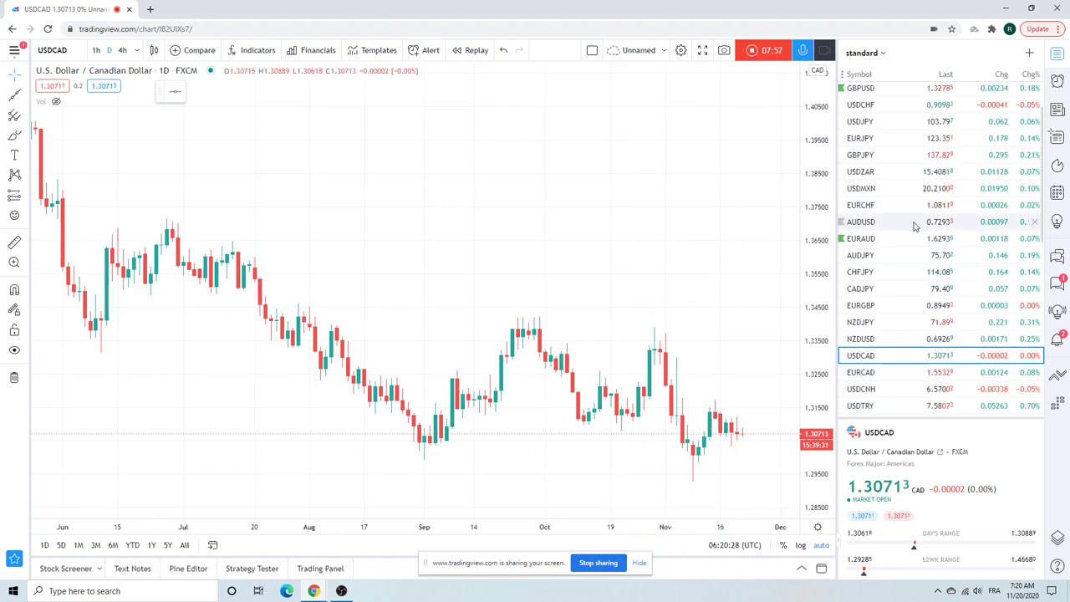
pyautogui.scroll(-3, 916, 227)
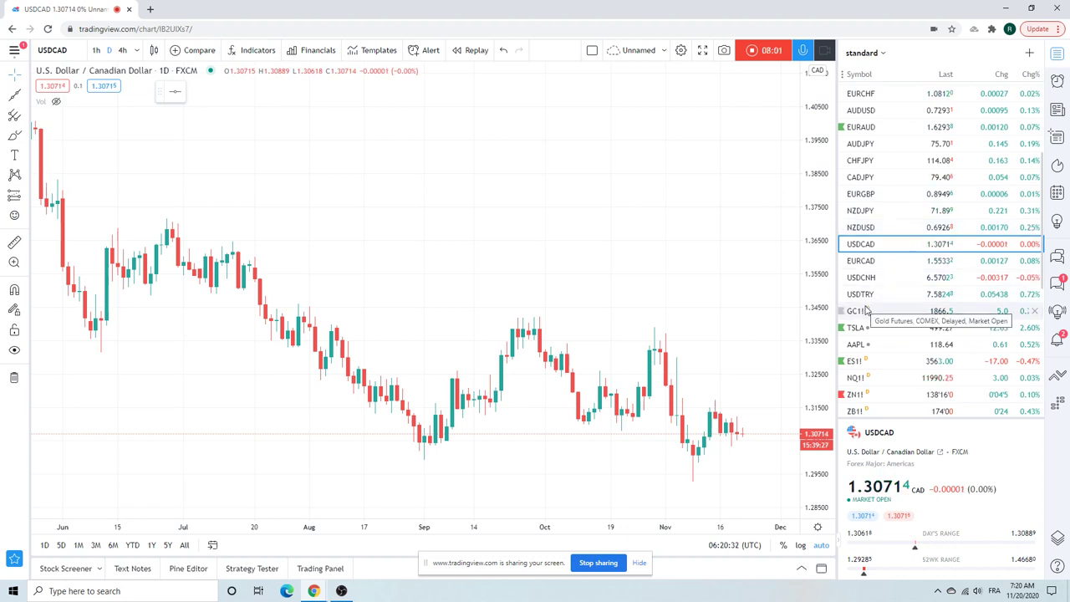
pyautogui.scroll(-2, 865, 311)
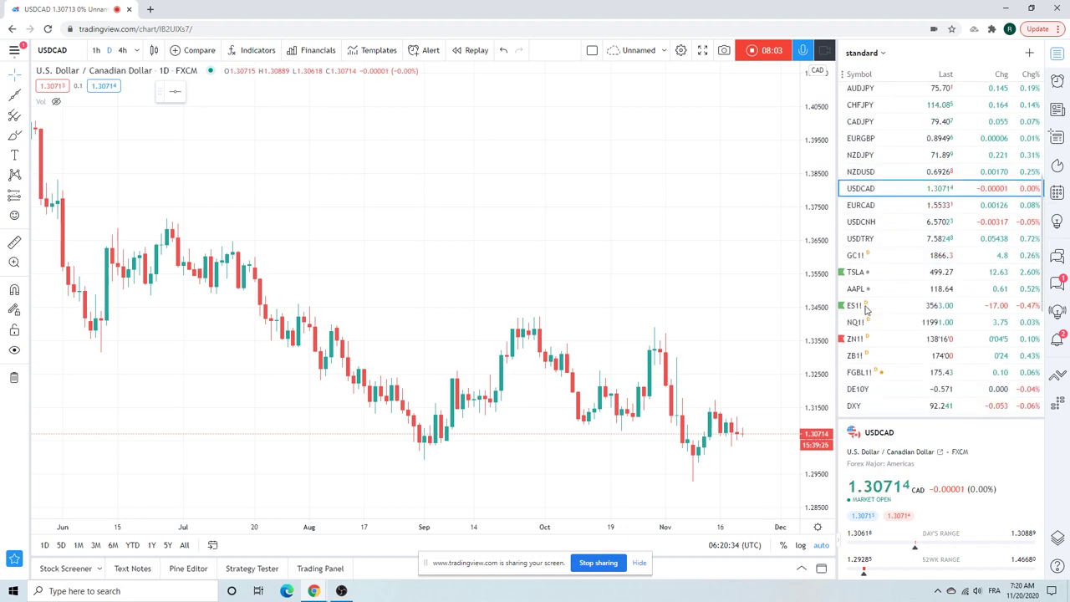
pyautogui.scroll(-1, 866, 311)
pyautogui.click(866, 368)
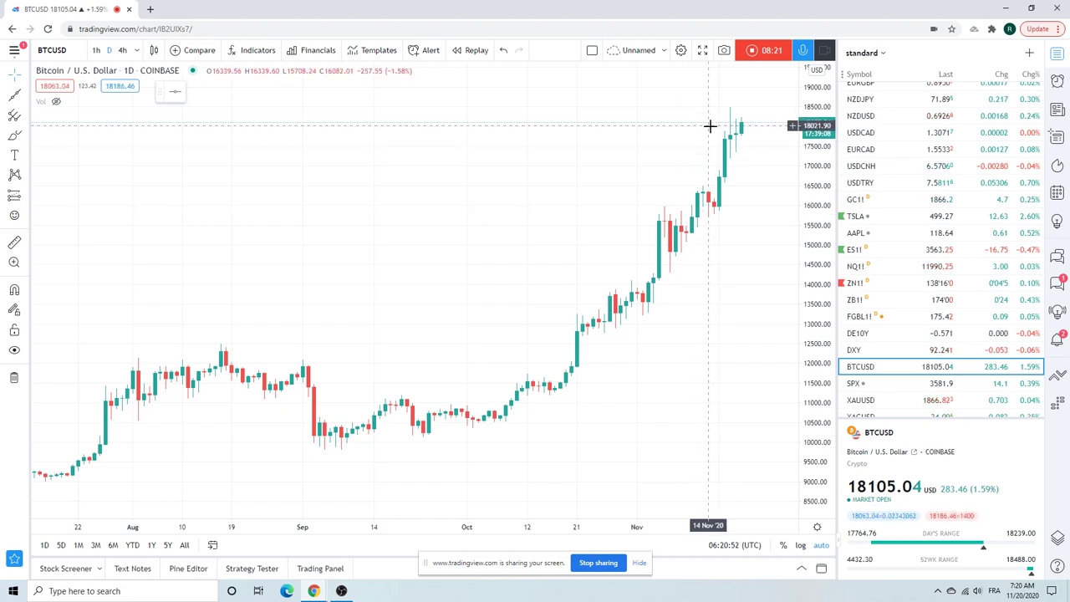
pyautogui.scroll(-3, 704, 140)
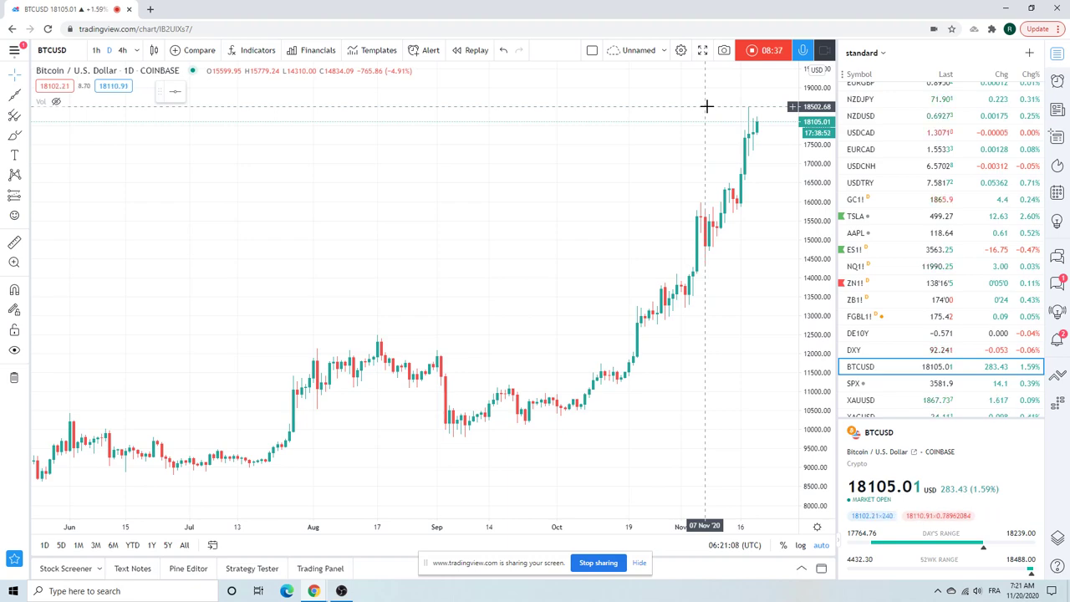
pyautogui.scroll(3, 953, 293)
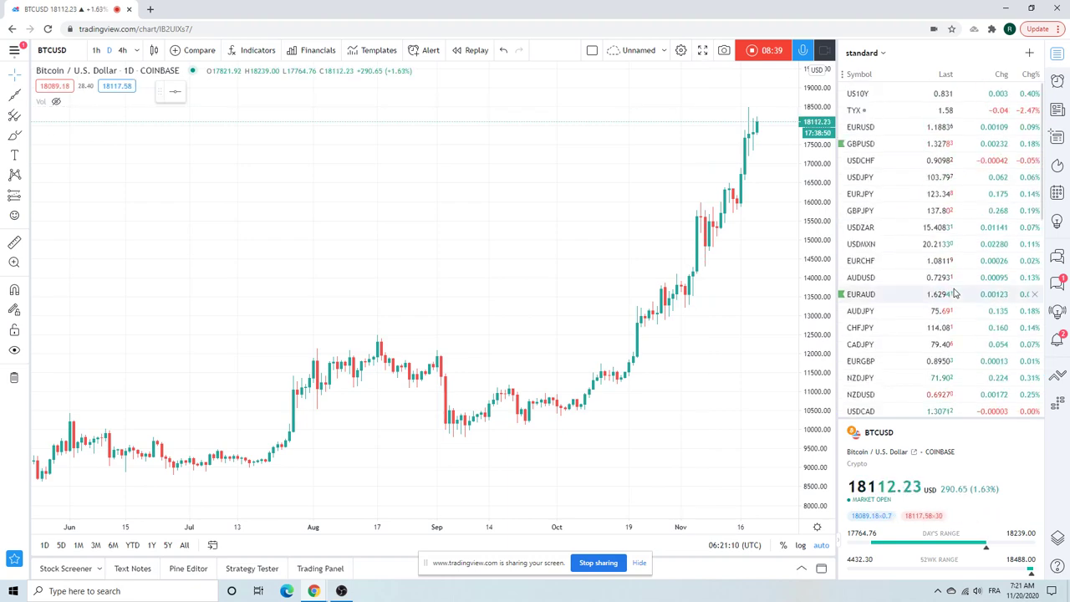
pyautogui.scroll(-3, 954, 289)
pyautogui.scroll(3, 954, 278)
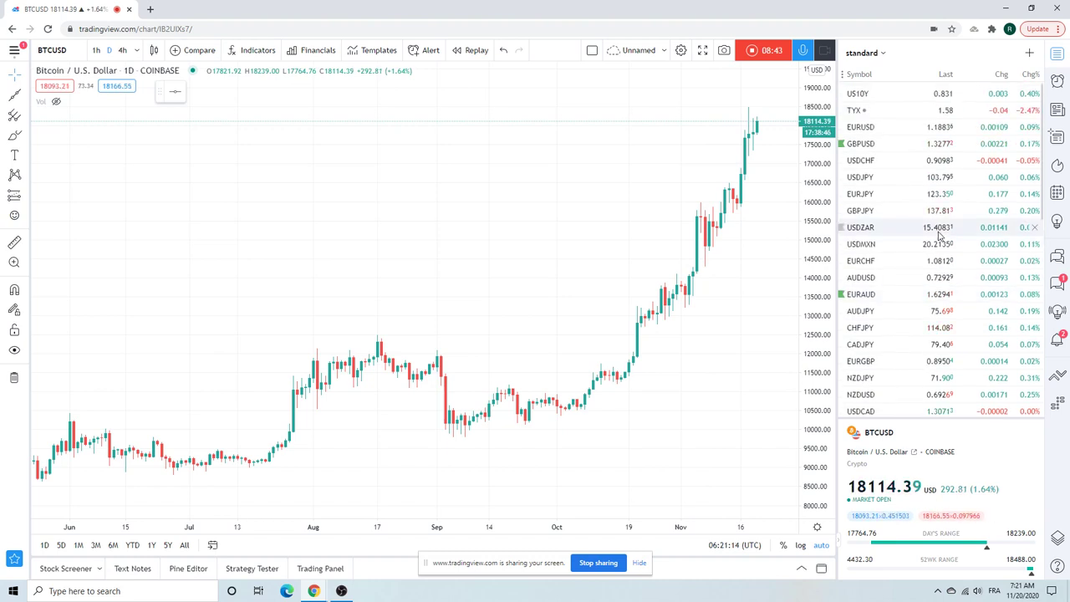
pyautogui.scroll(-3, 942, 235)
pyautogui.scroll(3, 945, 234)
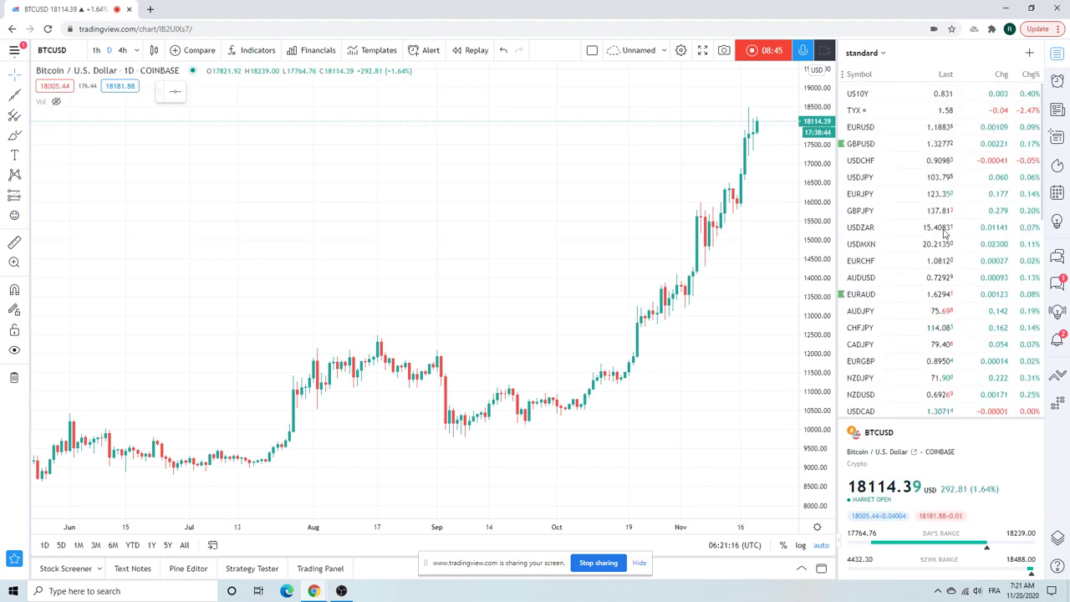